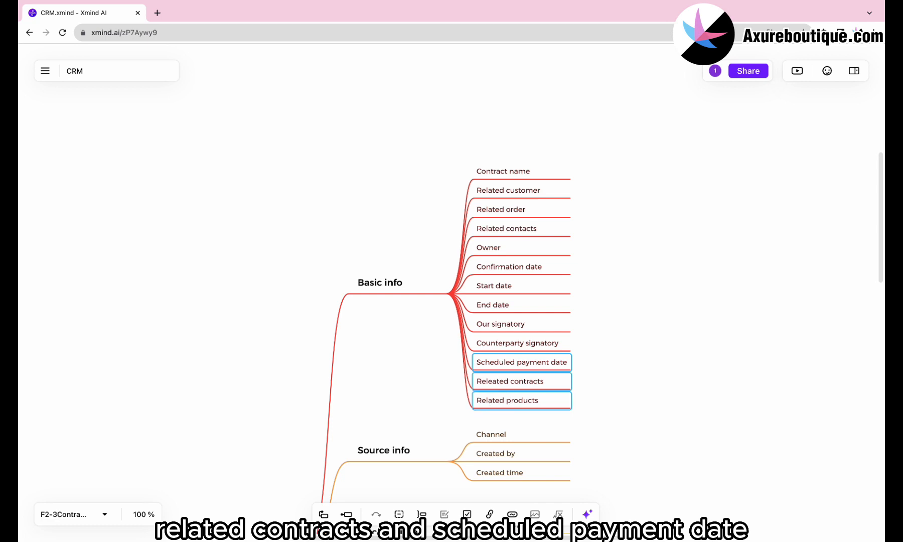
- Delete the three unwanted field topics, including Updated time, from the Basic info branch
key(Delete)
- Add Remarks and Contract attachment topics at the end of Basic info
click(375, 300)
key(Tab)
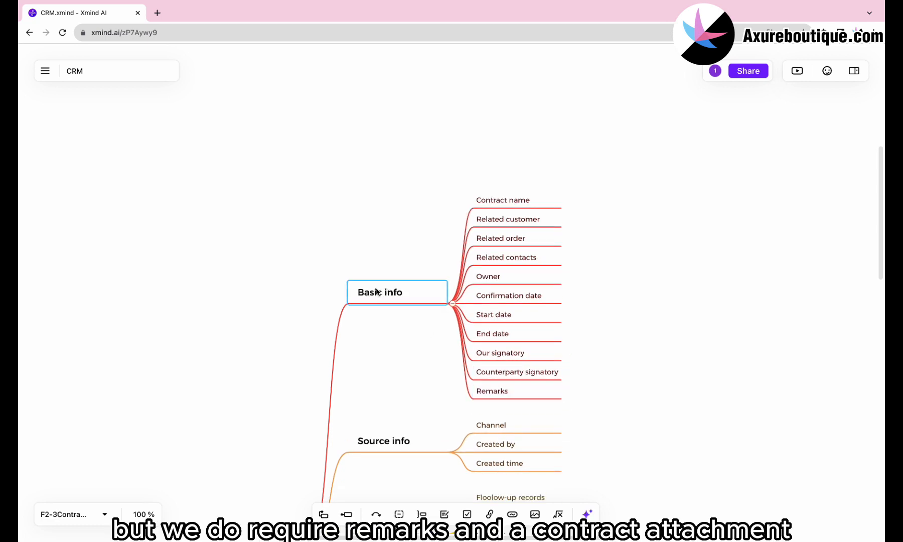
key(Tab)
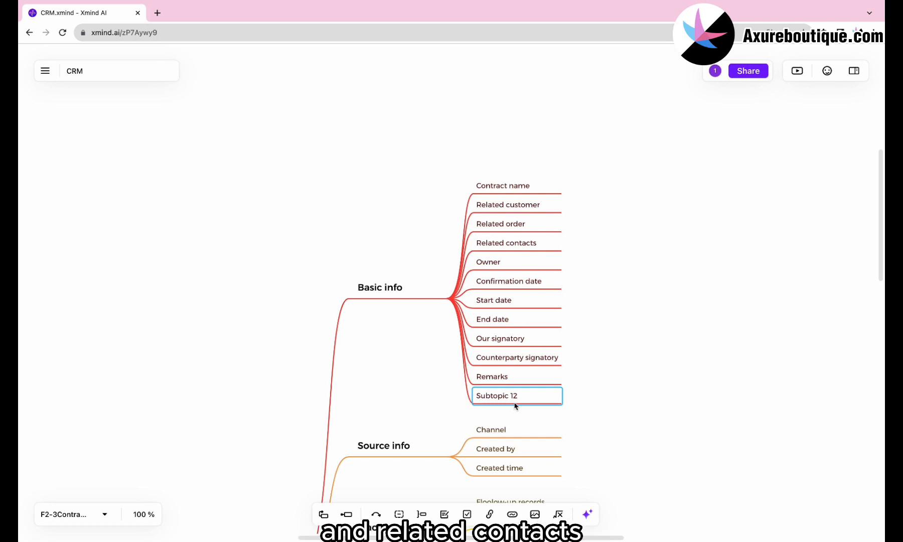
text(Contract attachment)
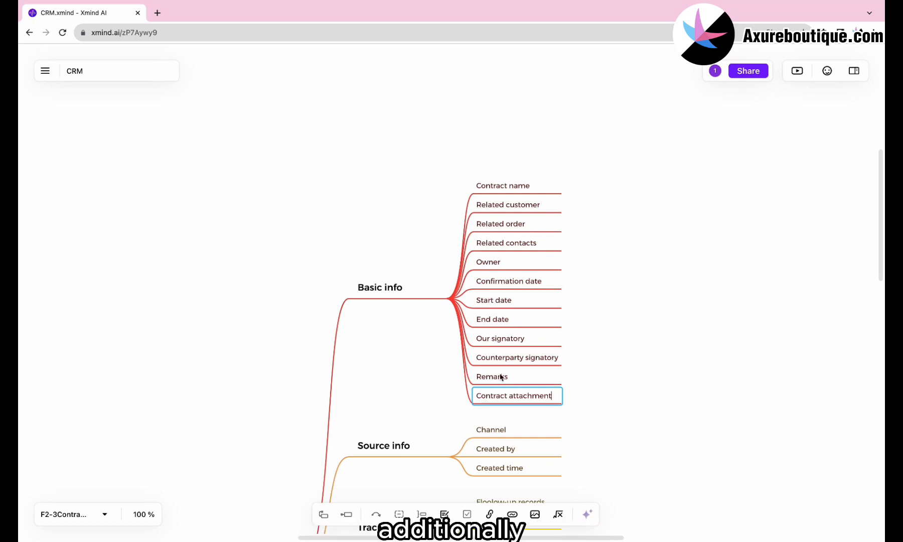
click(427, 375)
- Delete the Channel topic from the map
scroll(427, 377, down, 4)
click(495, 340)
key(Delete)
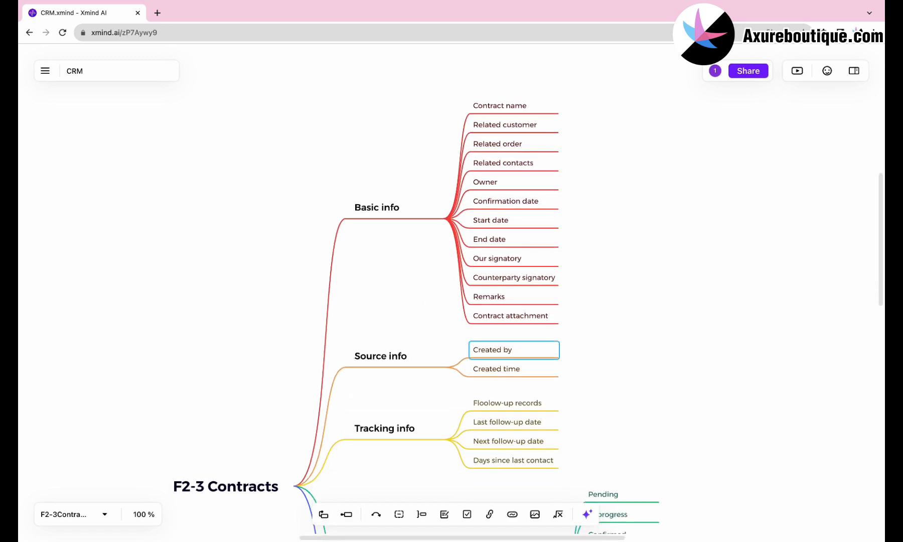
- Rename Order status to Contract status and paste in the Draft-through-Cancelled values
scroll(495, 340, down, 9)
scroll(494, 336, down, 4)
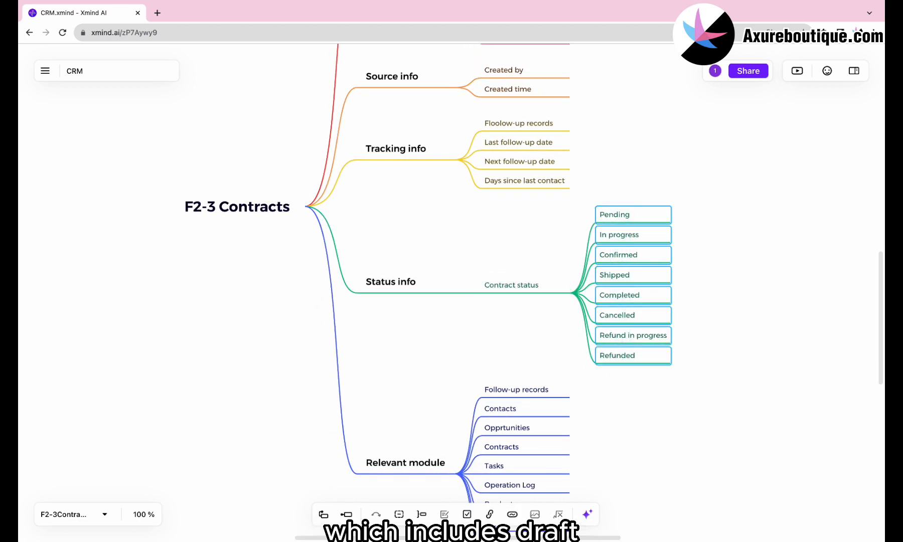
key(Delete)
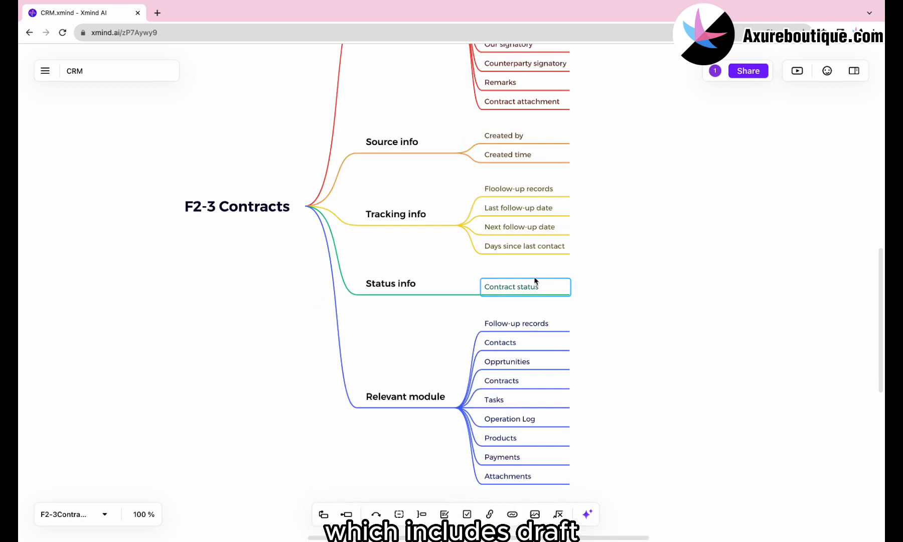
text(Draft Pending Active Expired Terminated Renewed Amended Cancelled)
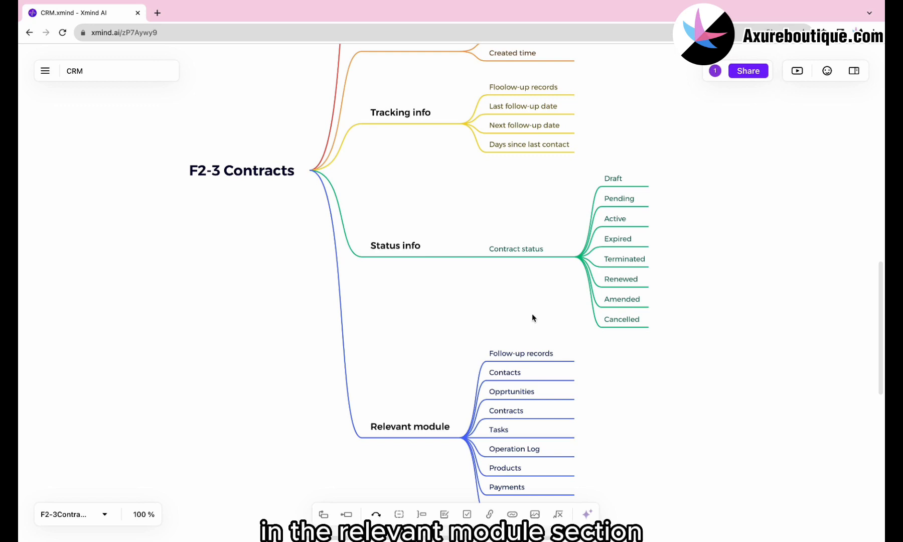
scroll(532, 317, down, 3)
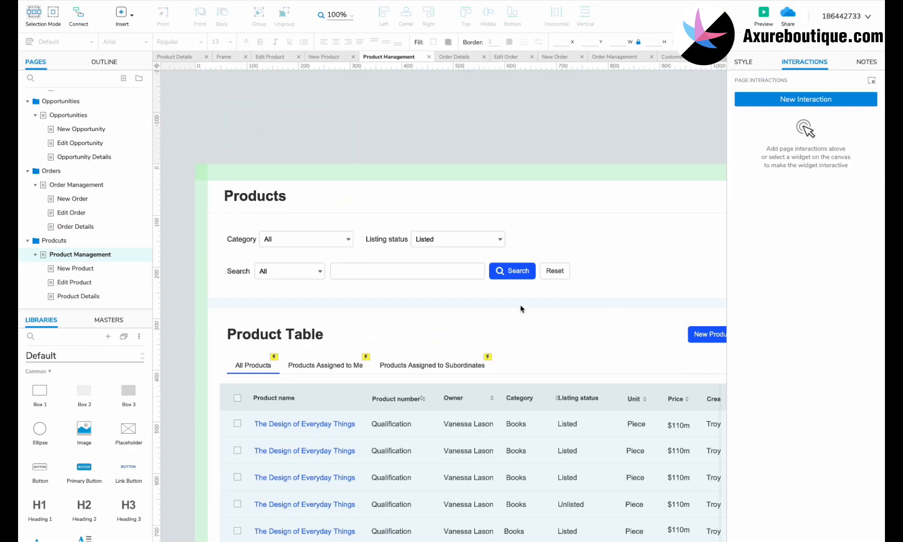
- Duplicate the Orders page branch as a new Contracts folder, then open Contract Management
right_click(90, 175)
click(208, 271)
text(Contract)
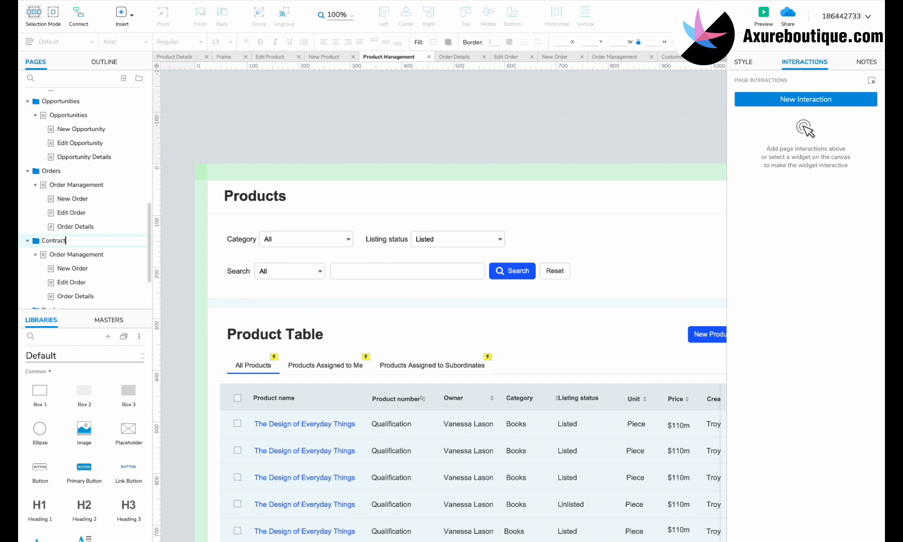
text(s)
key(Return)
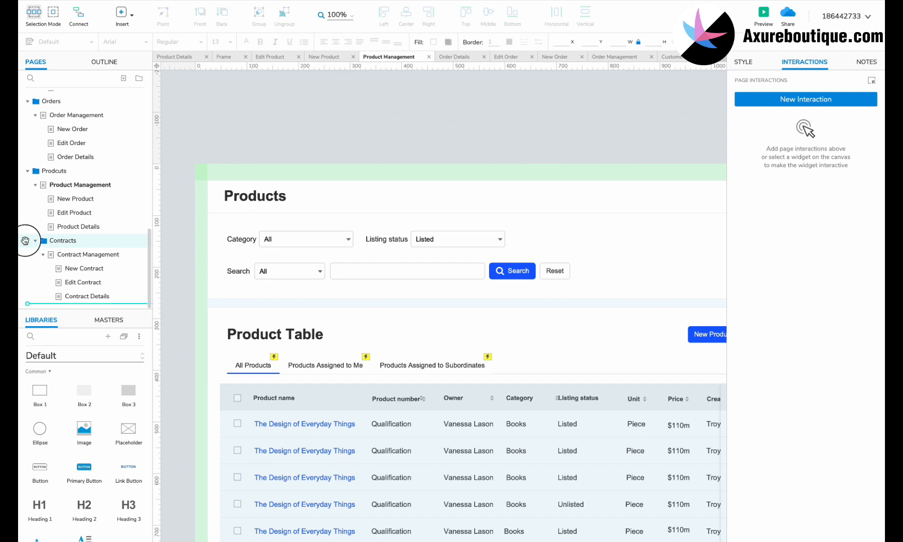
click(107, 254)
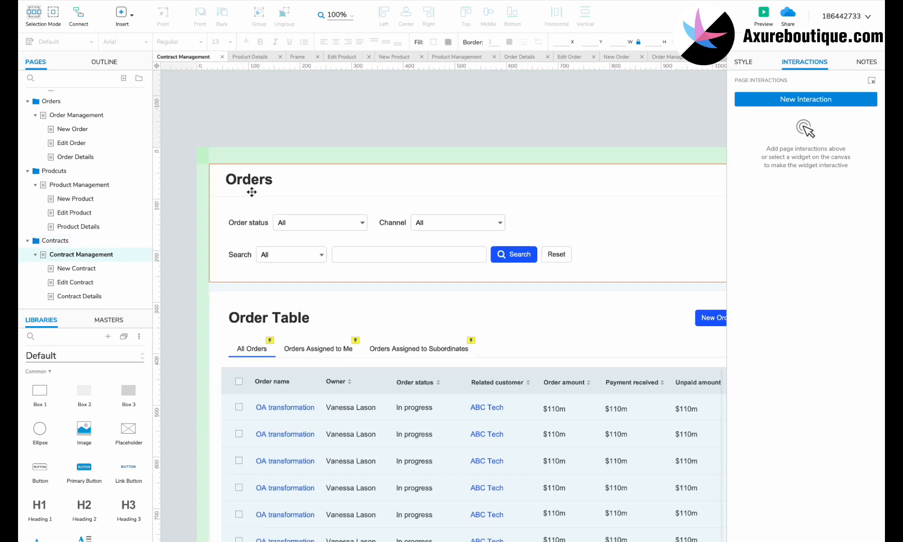
- Retitle the page Contracts and relabel the status filter Contract status
double_click(254, 180)
text(Contracts)
double_click(238, 222)
text(Cont)
drag(517, 237, 329, 223)
- Replace the status droplist options with contract statuses and delete the Channel filter
double_click(327, 223)
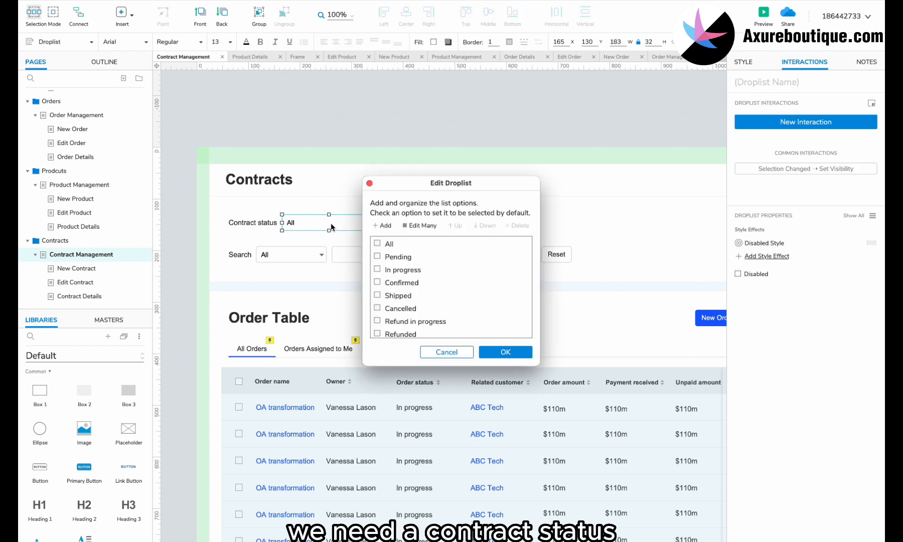
click(419, 225)
drag(409, 274, 360, 218)
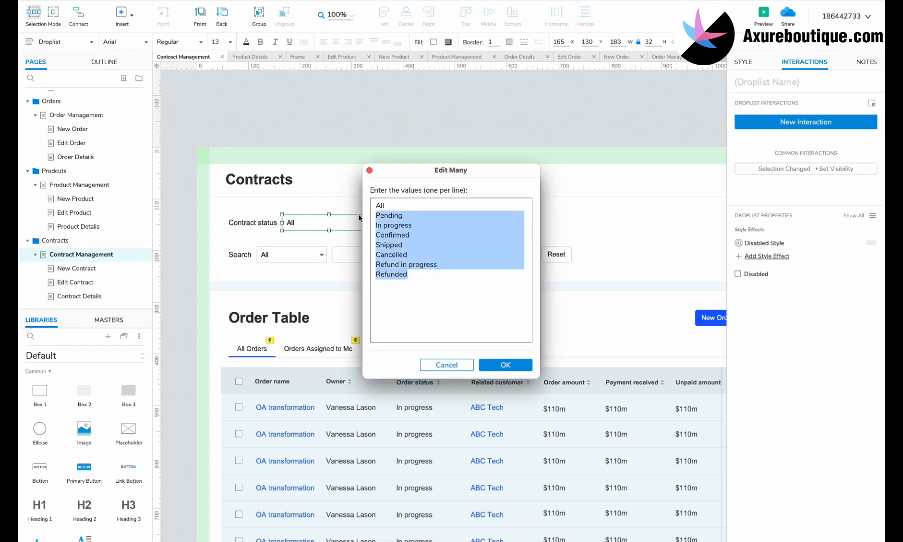
text(Draft Pending Active Expired Terminated Renewed Amended Cancelled)
click(505, 362)
click(505, 354)
click(446, 223)
shift+click(400, 224)
key(Delete)
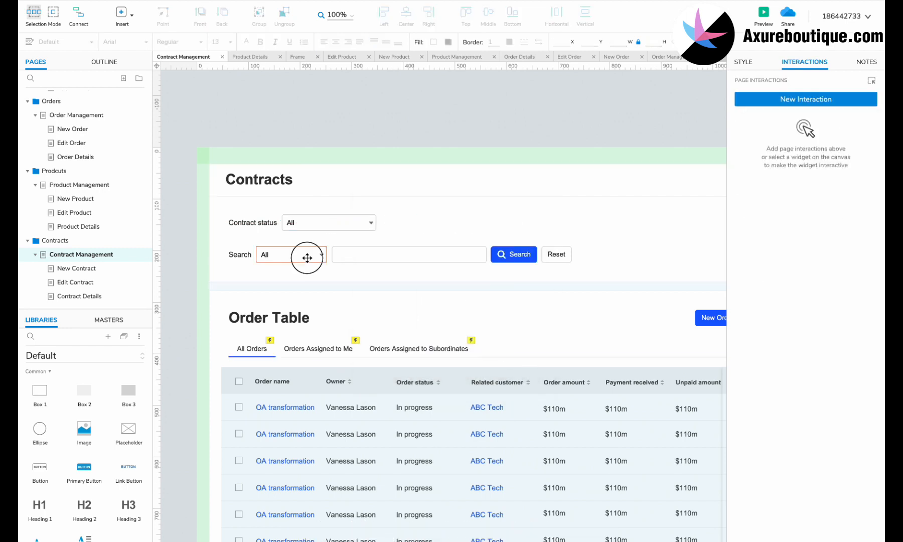
- Replace the Search dropdown options with contract search fields
double_click(308, 261)
click(420, 225)
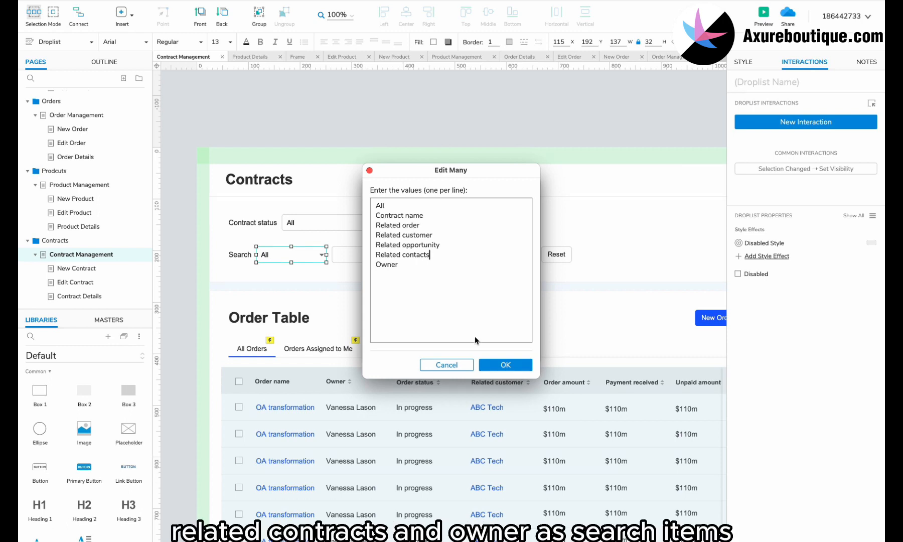
click(505, 365)
- Rename the tabs to All Contracts and Contracts Assigned to Me, realigning them
click(252, 348)
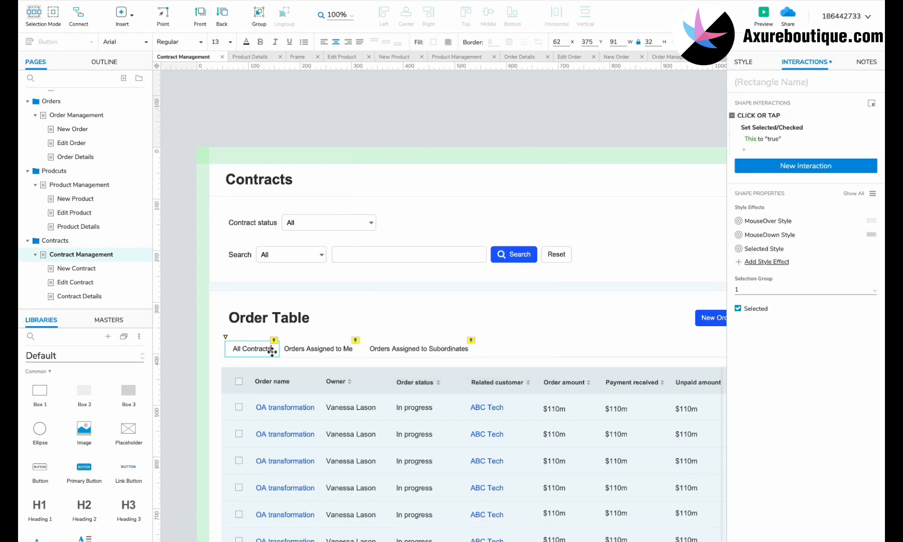
click(298, 351)
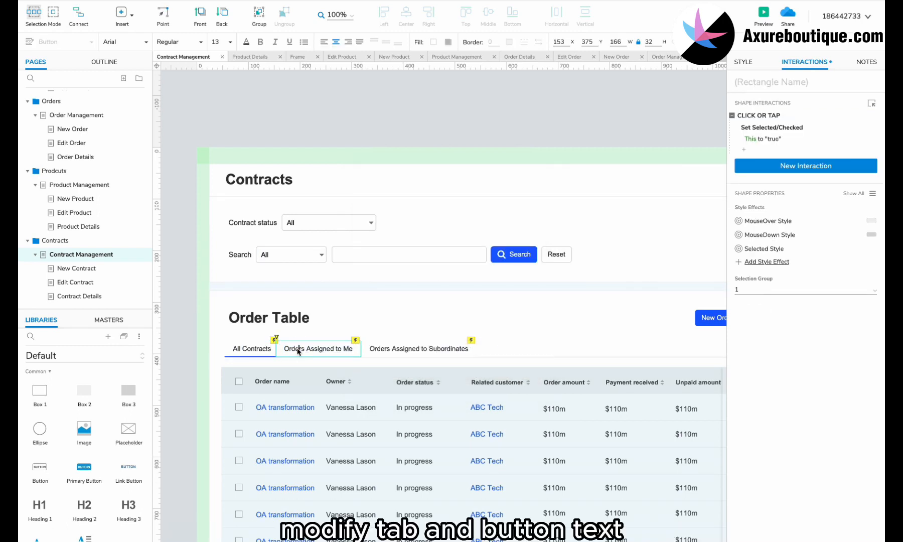
text(cts)
shift+click(305, 350)
drag(305, 350, 313, 349)
shift+click(258, 347)
drag(258, 348, 255, 347)
click(422, 349)
drag(422, 349, 431, 349)
scroll(597, 390, right, 3)
- Change the New Order button text to New Contract
double_click(649, 323)
text(Contract)
key(Escape)
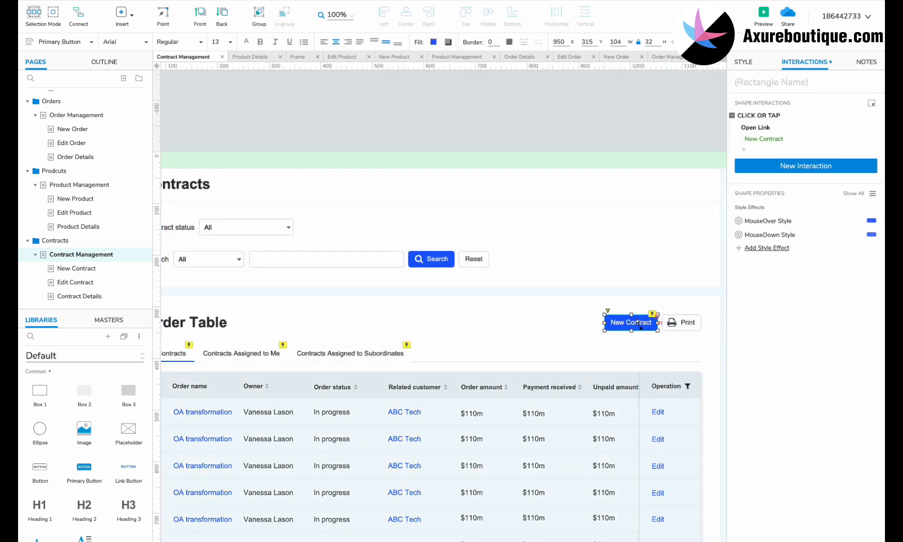
scroll(359, 312, left, 4)
scroll(359, 312, down, 2)
- Inside the table panel, rename the status column header to Contract status
click(324, 328)
double_click(313, 331)
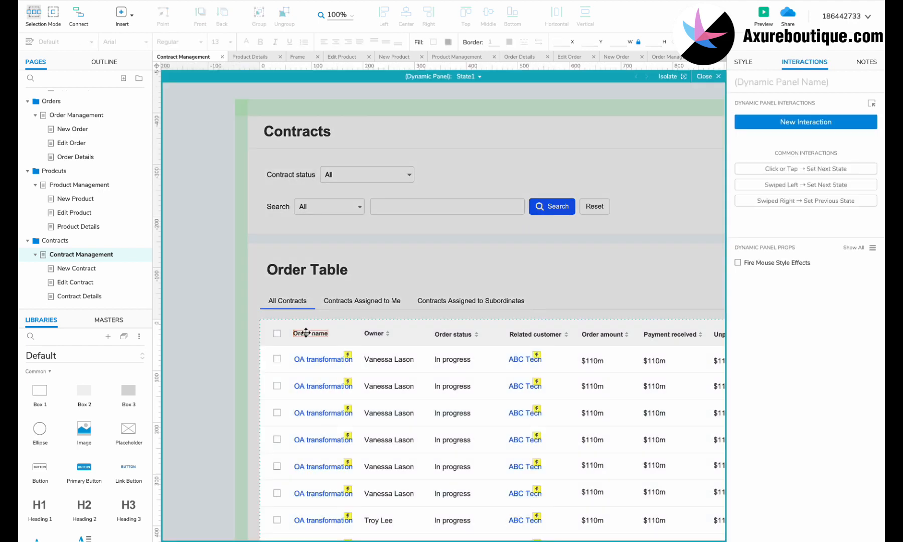
double_click(442, 334)
text(Contract)
shift+click(476, 334)
drag(447, 333, 455, 333)
scroll(451, 333, up, 2)
- Set every status cell in the table to Active
double_click(415, 306)
text(Active)
double_click(412, 336)
text(Active)
double_click(408, 368)
text(Active)
double_click(410, 433)
text(Active)
scroll(409, 433, down, 2)
double_click(414, 377)
key(ctrl+v)
double_click(412, 406)
key(ctrl+v)
double_click(412, 437)
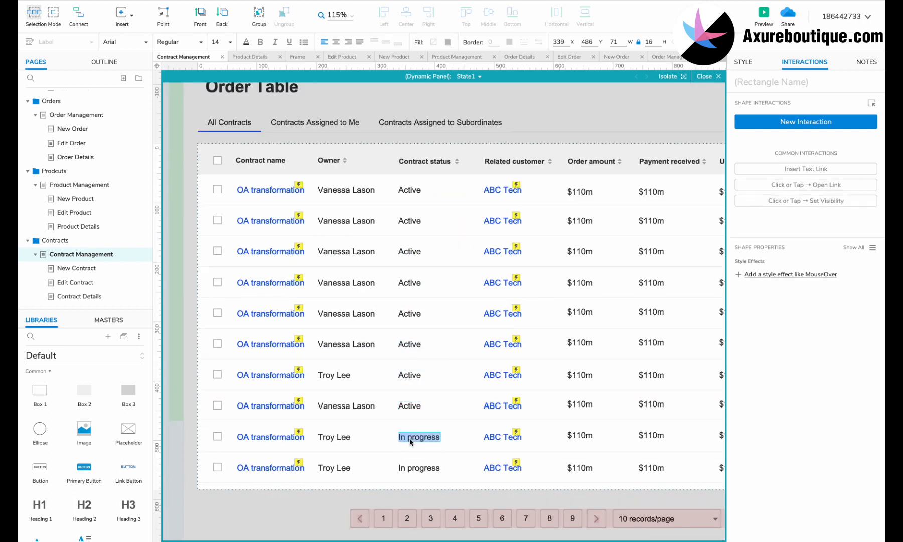
- Shift the right-hand columns over and copy the Related customer column into the gap
scroll(410, 469, right, 2)
scroll(410, 467, down, 4)
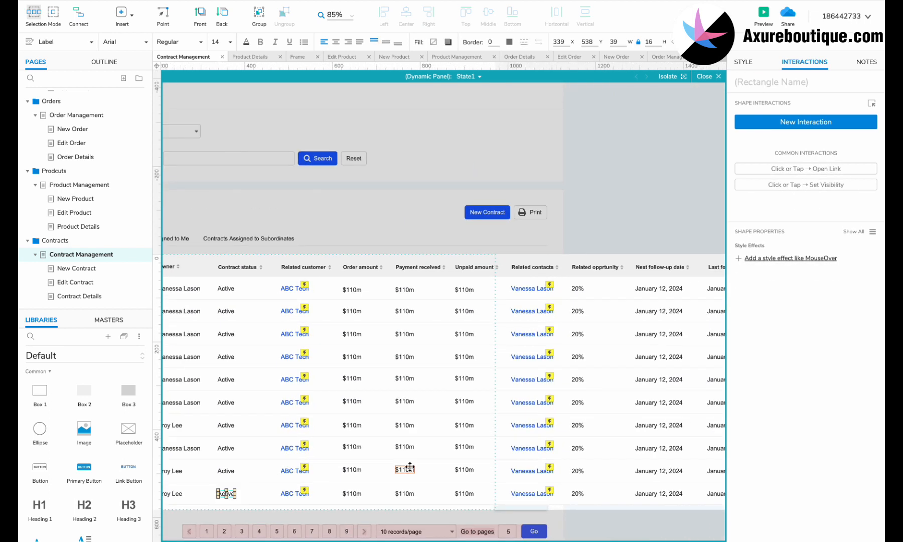
drag(709, 287, 289, 526)
drag(289, 279, 279, 517)
key(shift+Right)
key(shift+Right)
key(shift+Right)
key(shift+Right)
key(shift+Right)
key(shift+Right)
key(shift+Right)
key(shift+Right)
key(shift+Right)
key(shift+Right)
scroll(268, 310, up, 1)
scroll(268, 310, down, 2)
drag(311, 442, 336, 209)
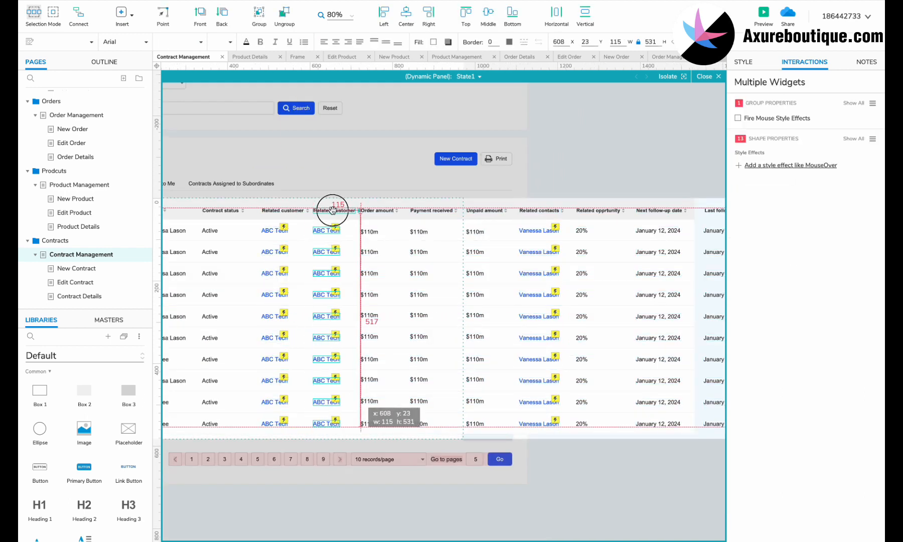
scroll(338, 210, up, 5)
- Name the copied column Related order and enter OA Transformation in its first cell
double_click(338, 210)
double_click(371, 212)
text(order)
click(342, 235)
double_click(324, 253)
text(OA Transformation)
key(Escape)
scroll(338, 419, down, 5)
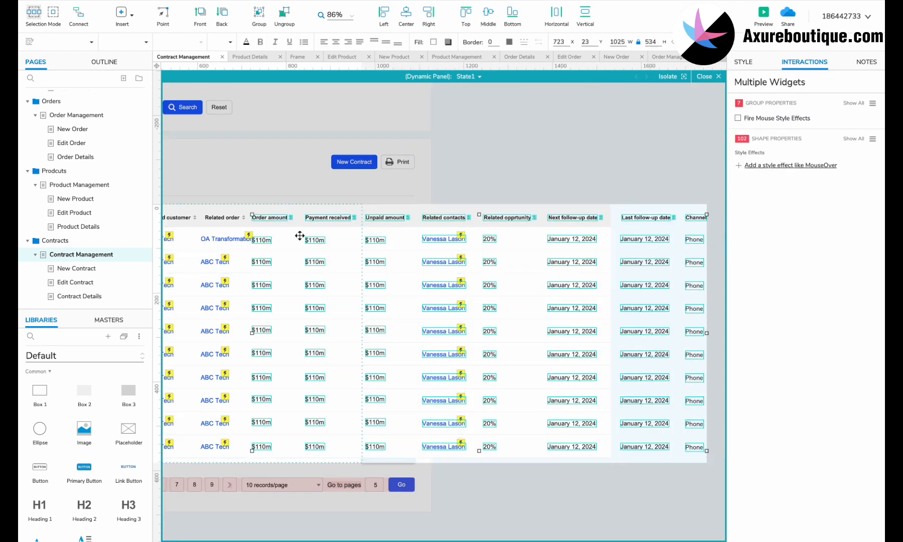
- Link the OA Transformation cell to the Order Details page
click(226, 243)
scroll(226, 243, up, 5)
click(768, 139)
click(783, 163)
scroll(777, 225, down, 5)
- Replace the old ABC Tech cells with OA Transformation link copies down the Related order column
click(777, 234)
click(864, 197)
click(255, 263)
shift+click(255, 295)
shift+click(256, 458)
key(Delete)
click(278, 244)
key(ctrl+v)
drag(278, 246, 289, 422)
scroll(281, 363, down, 3)
key(ctrl+v)
scroll(290, 422, down, 5)
- Move the Order amount column onto Unpaid amount and select it with Payment received
scroll(290, 422, right, 3)
scroll(502, 255, left, 2)
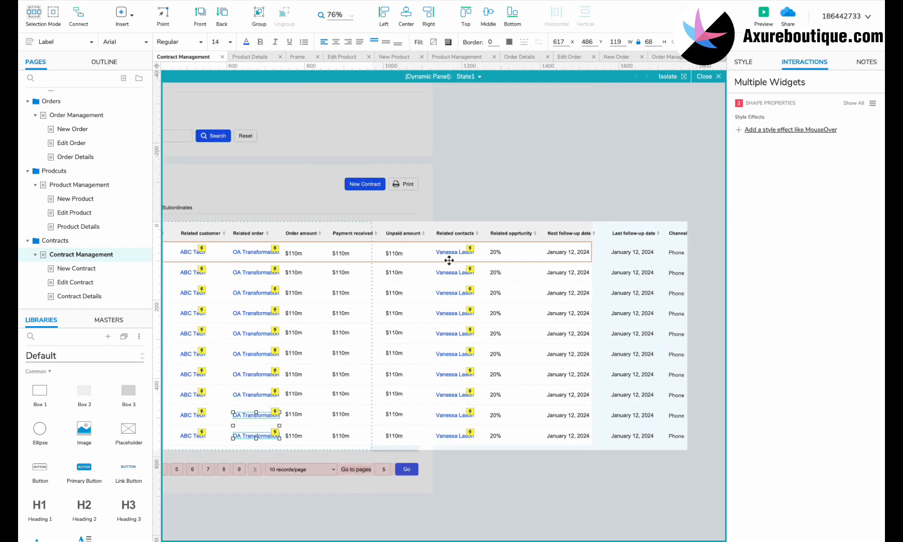
scroll(447, 257, up, 3)
click(352, 226)
shift+click(354, 463)
drag(327, 226, 451, 225)
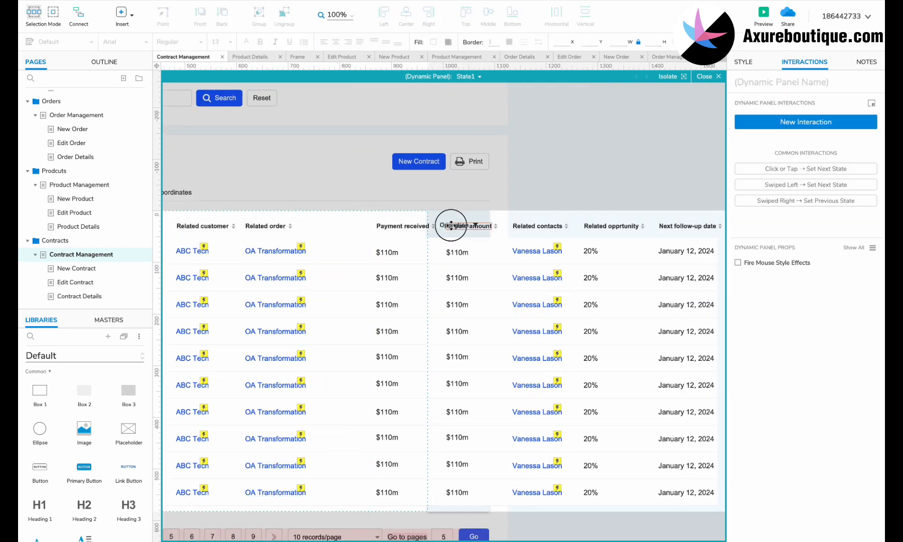
drag(384, 195, 496, 514)
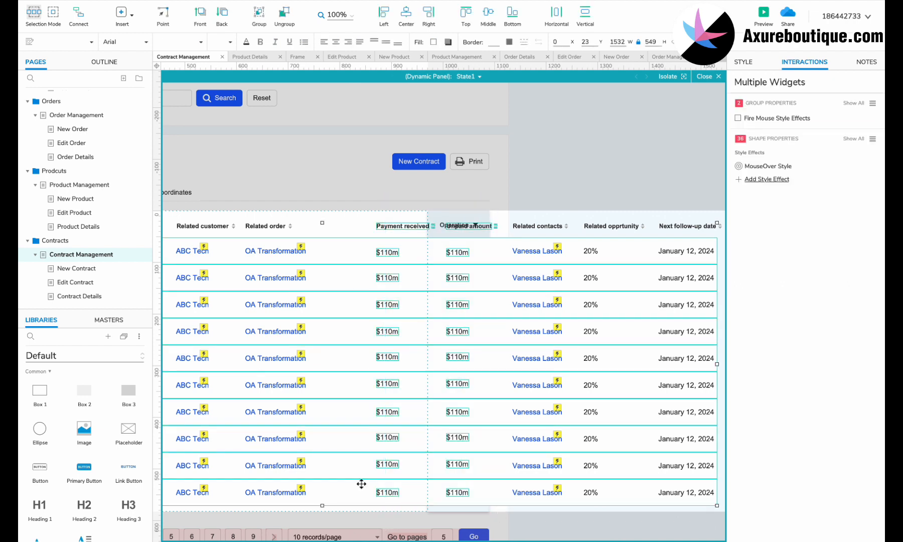
- Move the two columns left and rename the Payment received header to 'Our signatory'
drag(395, 224, 342, 228)
double_click(343, 227)
text(Our signatory)
click(359, 241)
- Fill every Our signatory cell with the same signatory's name
double_click(335, 253)
double_click(335, 278)
key(super+v)
double_click(335, 305)
key(super+v)
double_click(336, 332)
double_click(335, 385)
key(super+v)
double_click(335, 412)
key(super+v)
double_click(335, 439)
key(super+v)
- Turn the Unpaid amount column into a 'Counterparty signatory' column
drag(478, 513, 408, 232)
double_click(407, 226)
text(Counterp)
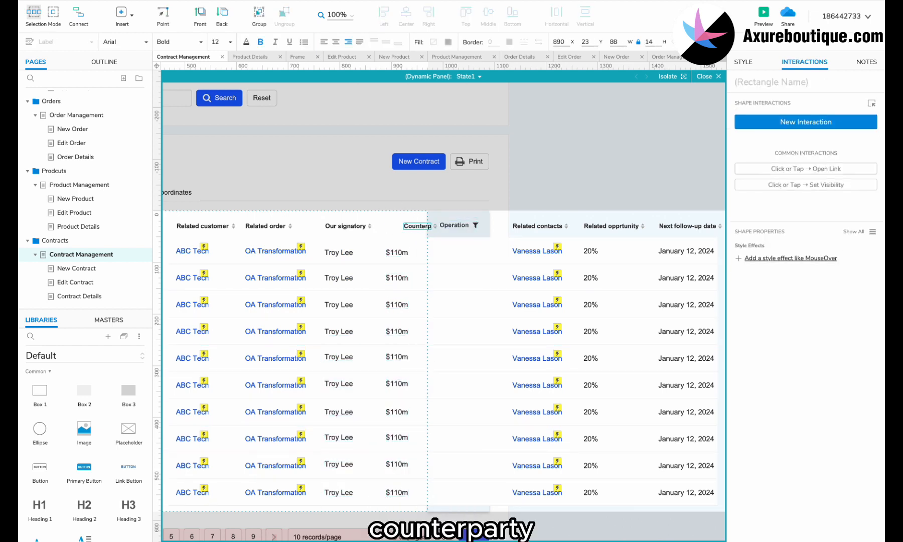
text(arty signatory)
key(Escape)
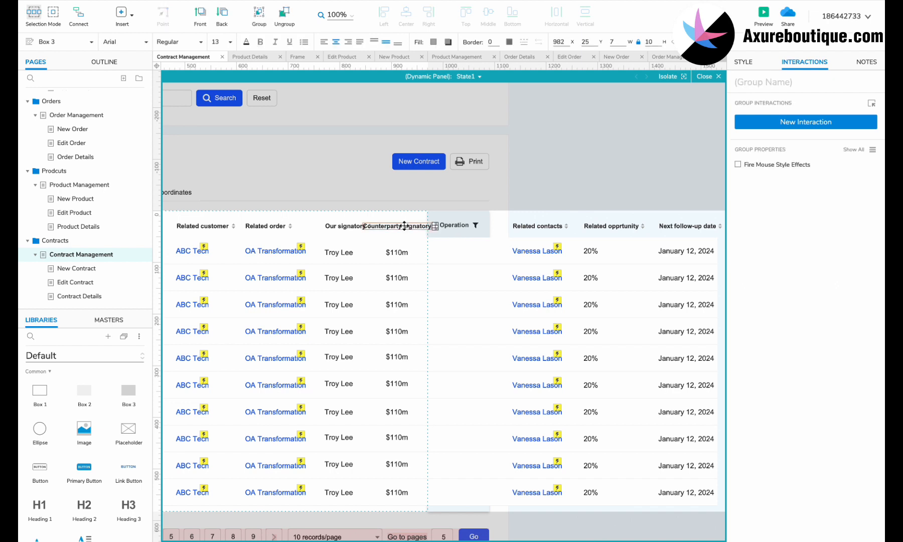
click(353, 252)
- Fill the Counterparty signatory cells with the counterparty signatory's name
double_click(397, 252)
text(Vanes)
key(ctrl+a)
key(ctrl+c)
double_click(397, 278)
key(ctrl+v)
double_click(397, 305)
key(ctrl+v)
double_click(397, 332)
key(ctrl+v)
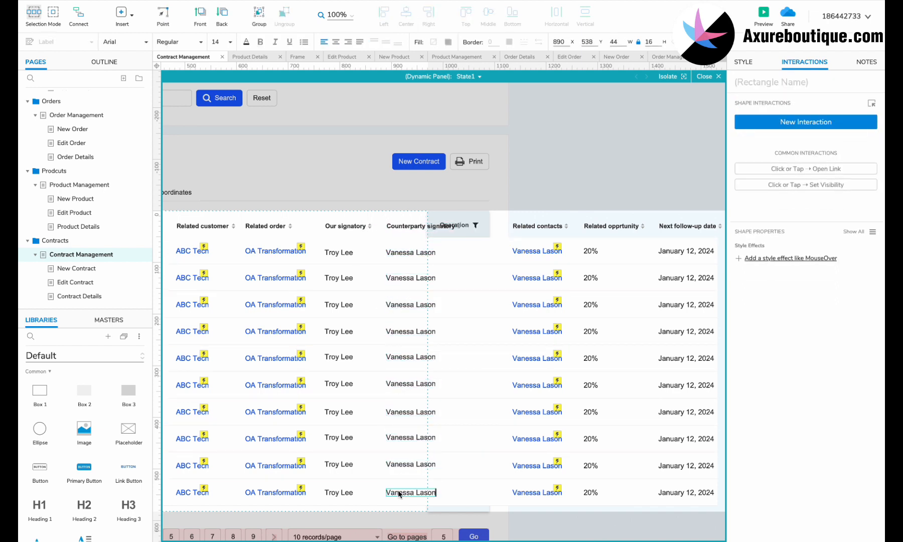
- Delete the Related contacts and Related opportunity columns
scroll(488, 352, right, 5)
click(384, 227)
drag(384, 227, 355, 204)
key(Delete)
drag(511, 518, 413, 196)
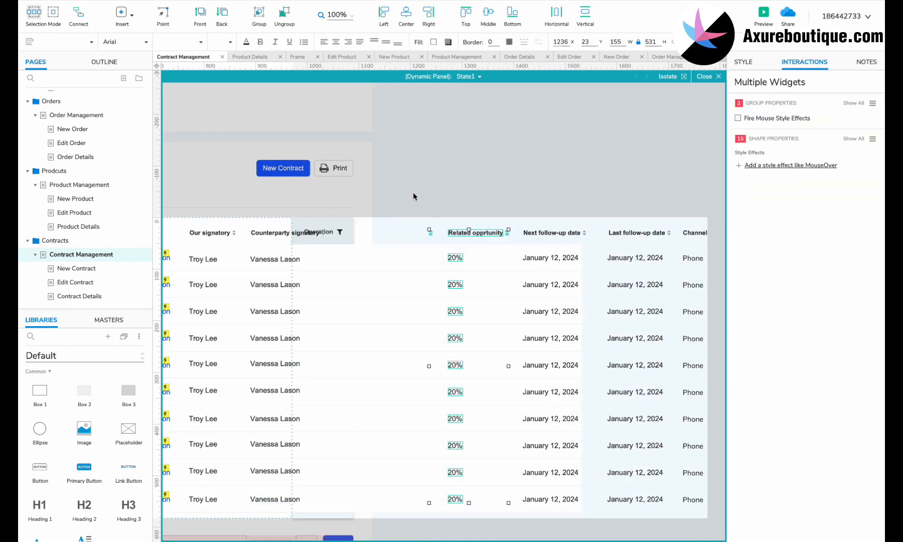
key(Delete)
- Duplicate the two follow-up date columns into the gap and name the first 'Confirmation' date
scroll(419, 201, right, 2)
drag(643, 210, 455, 528)
drag(435, 532, 434, 165)
drag(470, 232, 544, 227)
drag(676, 523, 535, 182)
key(ctrl+c)
key(ctrl+v)
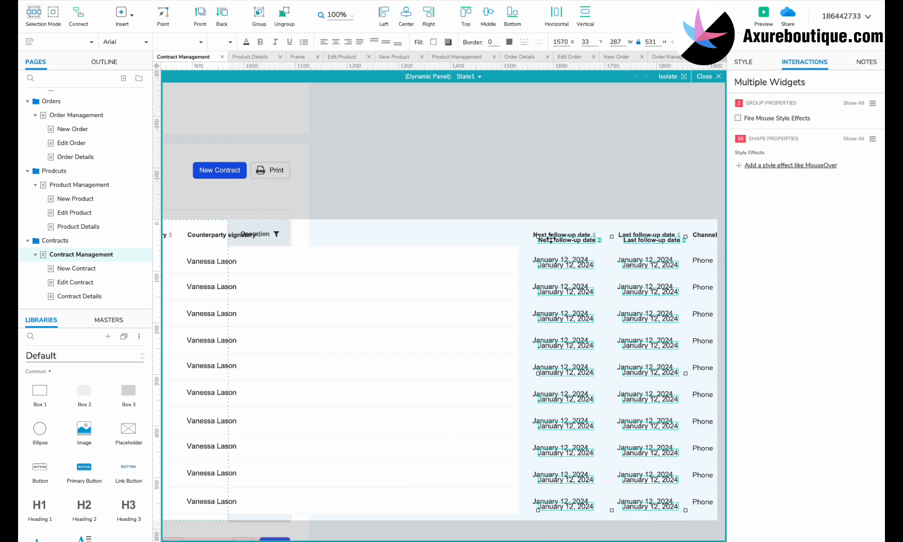
drag(551, 238, 295, 233)
click(295, 235)
text(Confirmation)
key(Escape)
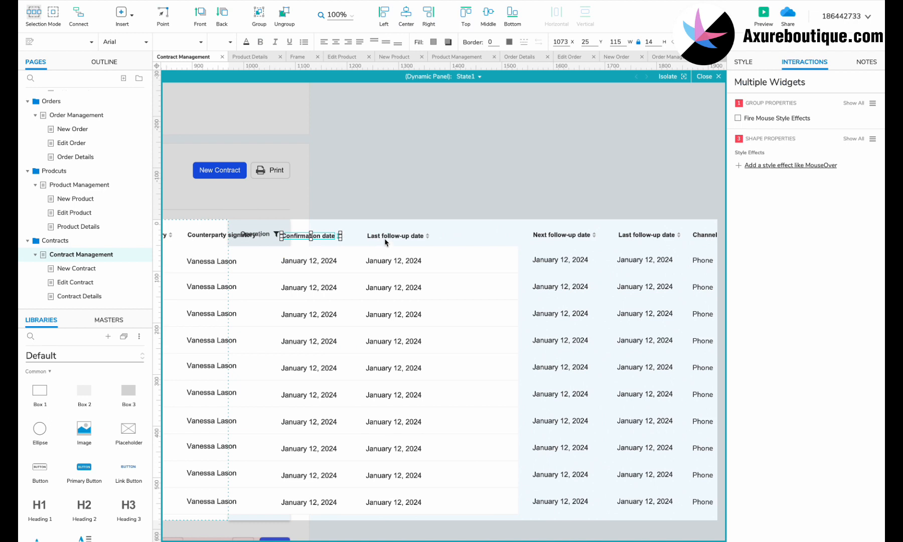
- Rename the second copied column 'Start date' and duplicate it as an 'End date' column
double_click(391, 236)
text(Start date)
key(Escape)
drag(472, 516, 473, 197)
key(ctrl+c)
key(ctrl+v)
drag(379, 241, 448, 236)
double_click(449, 237)
text(End)
key(Escape)
- Delete the Channel column and close up the remaining table layout
scroll(462, 264, right, 5)
drag(621, 218, 583, 540)
key(Delete)
drag(612, 205, 424, 503)
drag(440, 234, 424, 242)
drag(382, 230, 395, 512)
drag(402, 387, 565, 388)
- Review the reworked table by selecting its first row and header row
scroll(299, 245, left, 5)
ctrl+scroll(299, 246, down, 3)
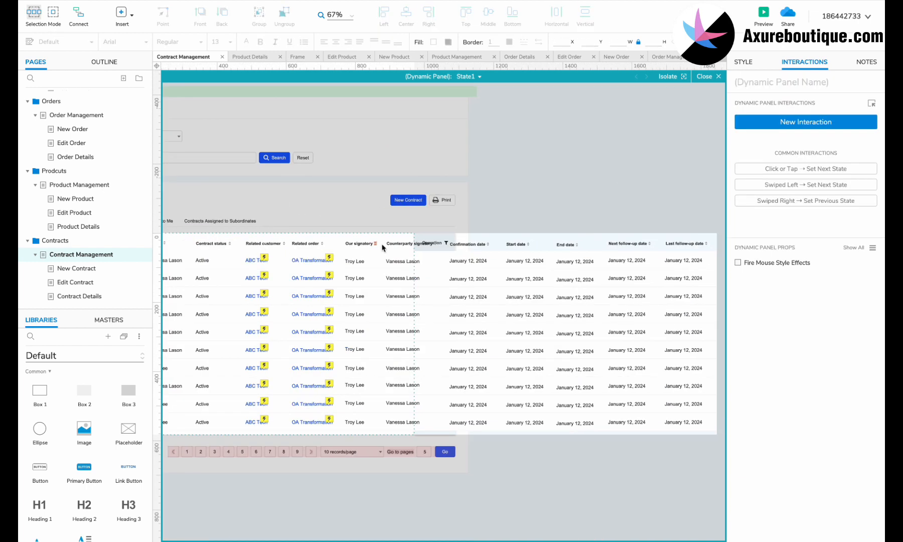
click(379, 261)
scroll(330, 266, right, 2)
scroll(321, 261, left, 1)
click(286, 246)
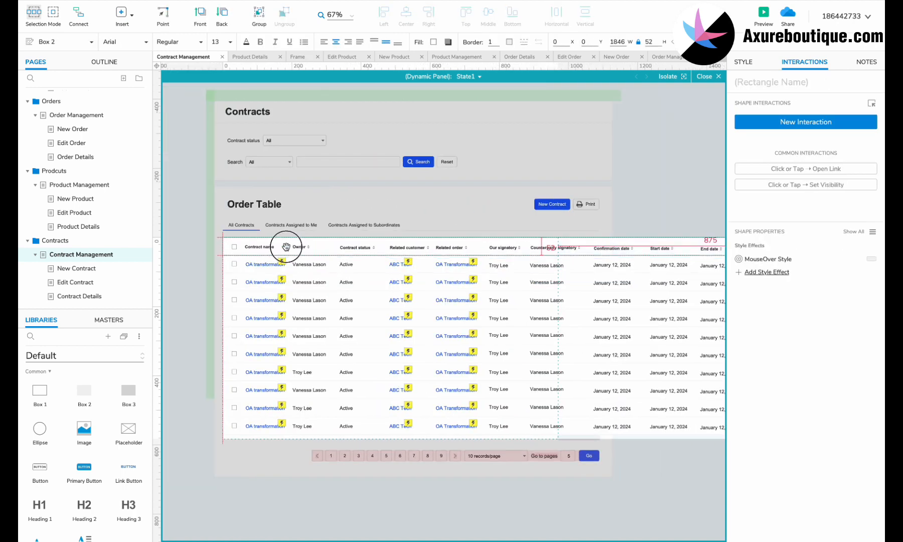
scroll(286, 246, right, 2)
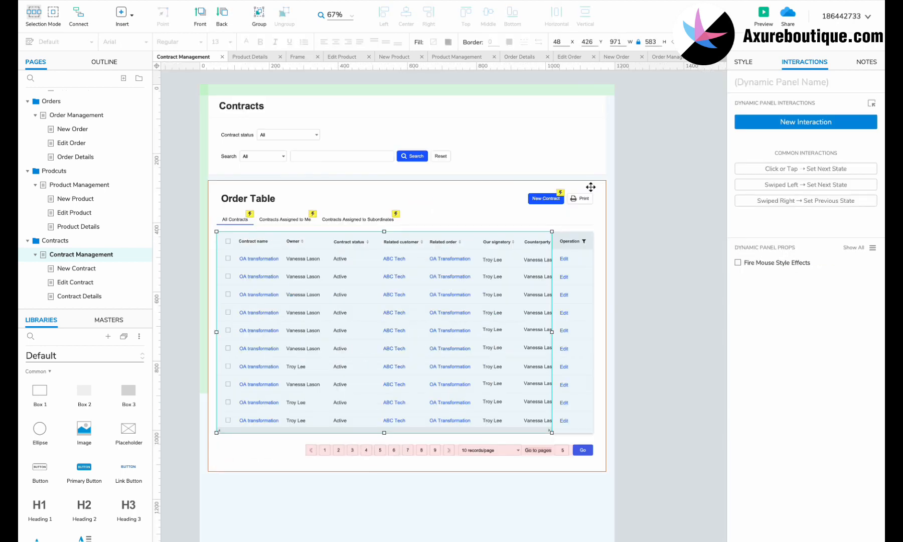
- Duplicate the first row's Edit label as a 'View' link and exit the panel state view
scroll(589, 188, up, 3)
drag(557, 265, 582, 267)
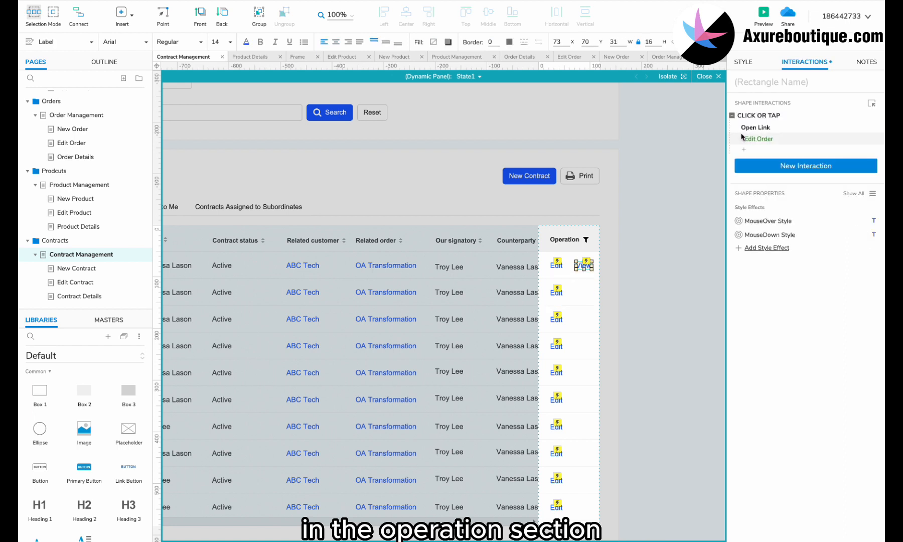
double_click(585, 270)
text(View)
click(625, 272)
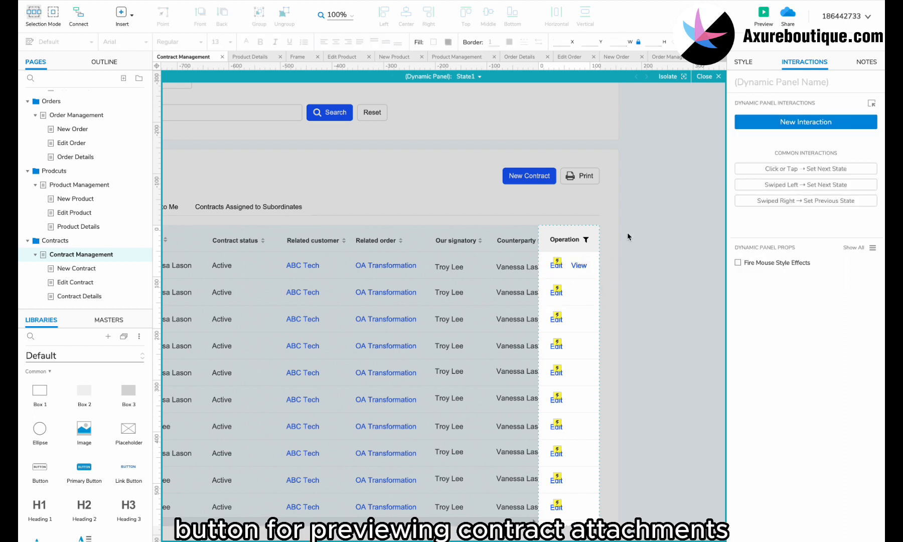
click(638, 258)
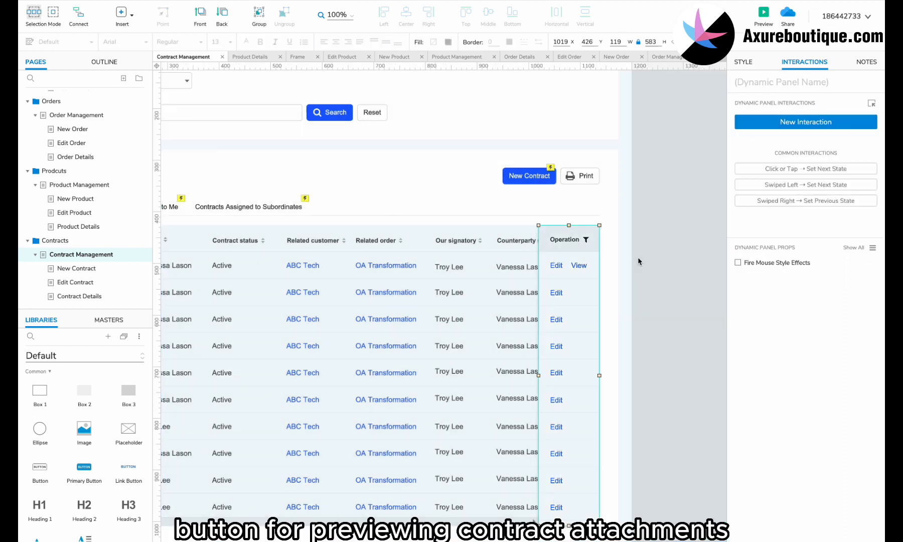
click(147, 271)
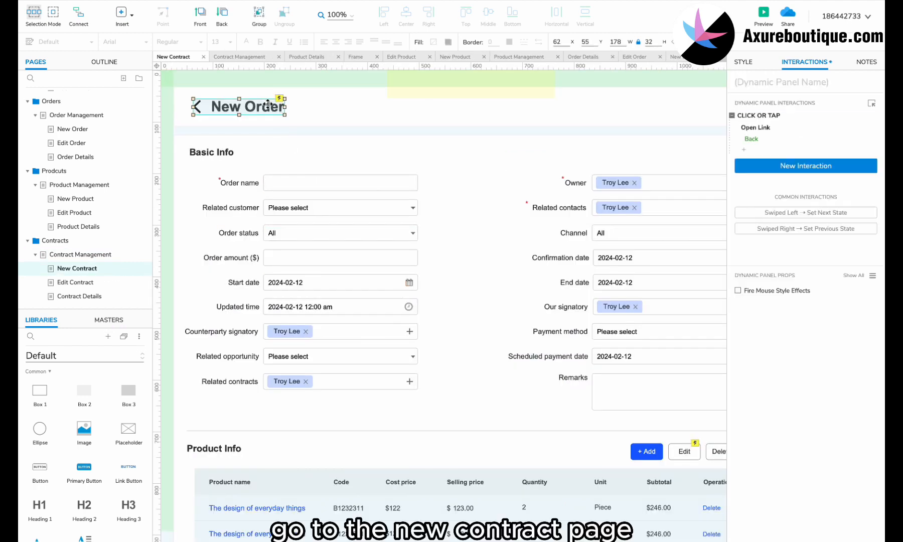
- Update the page title and relabel Order name as 'Customer name', shifting it left
double_click(268, 104)
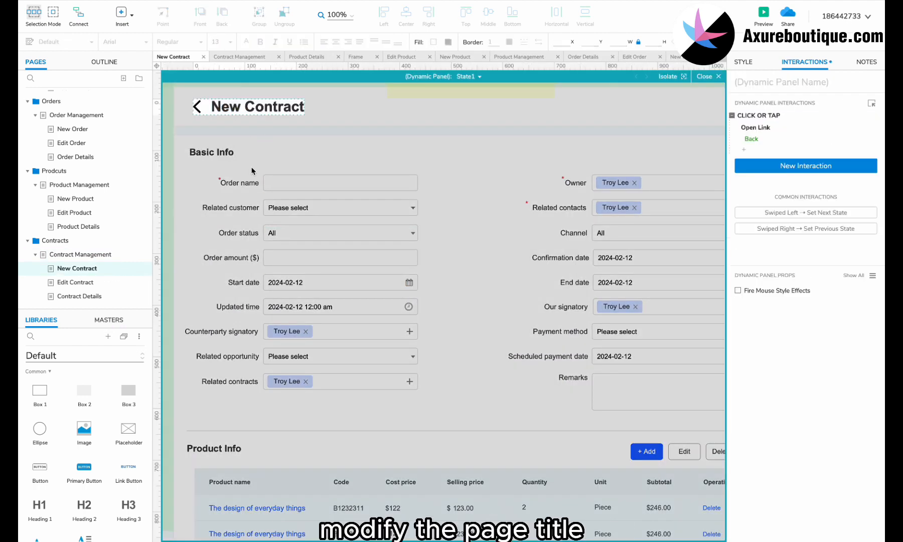
double_click(260, 173)
double_click(236, 184)
double_click(232, 185)
drag(225, 180, 207, 180)
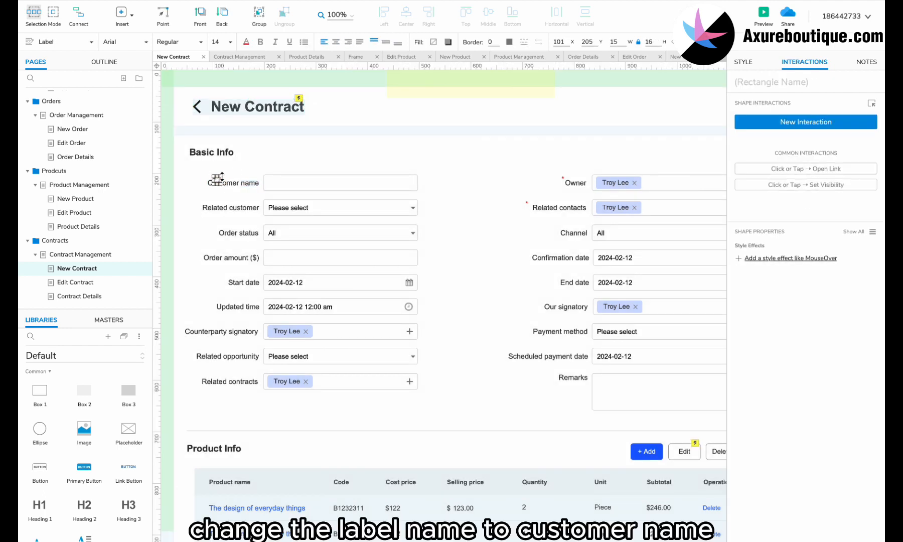
- Rename the Channel label to 'Related order' and set its droplist option to 'Please select'
scroll(251, 196, right, 1)
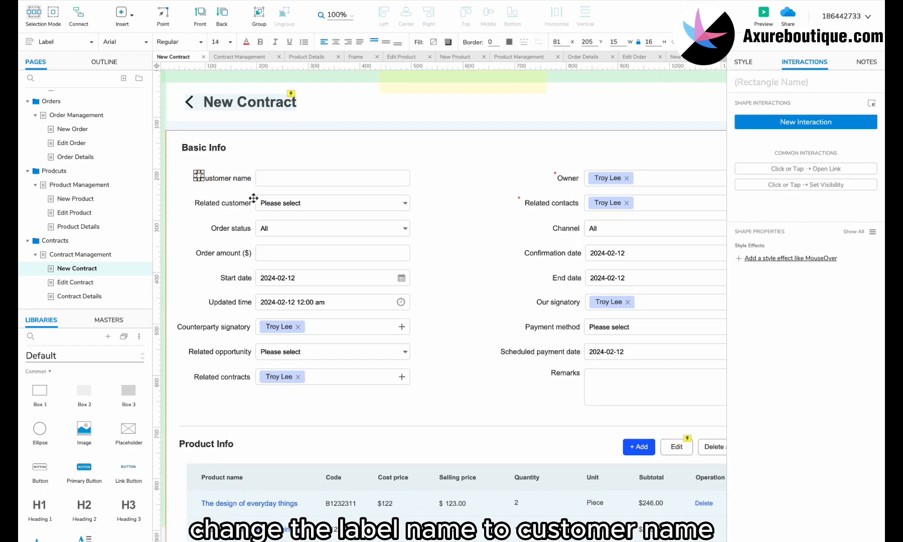
double_click(562, 235)
text(Related o)
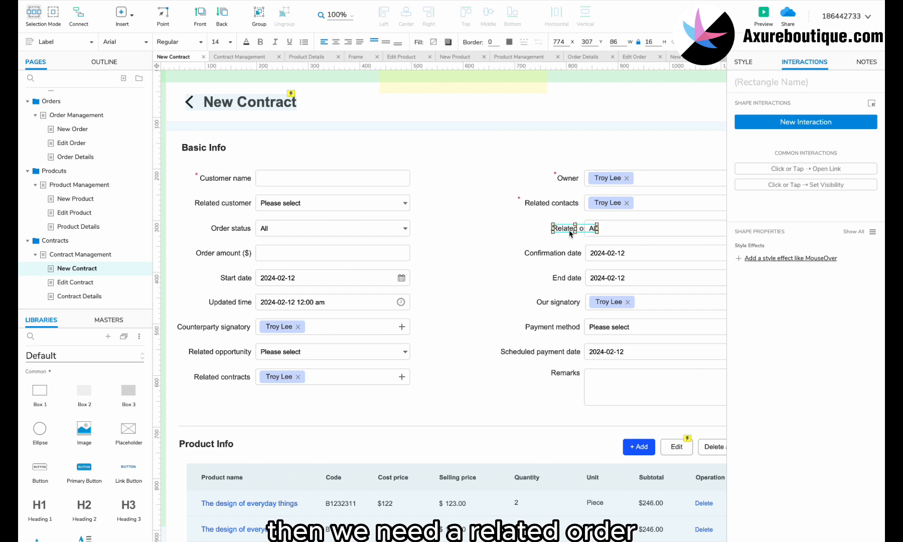
text(rder)
scroll(527, 246, right, 5)
double_click(524, 238)
key(ctrl+a)
text(Please)
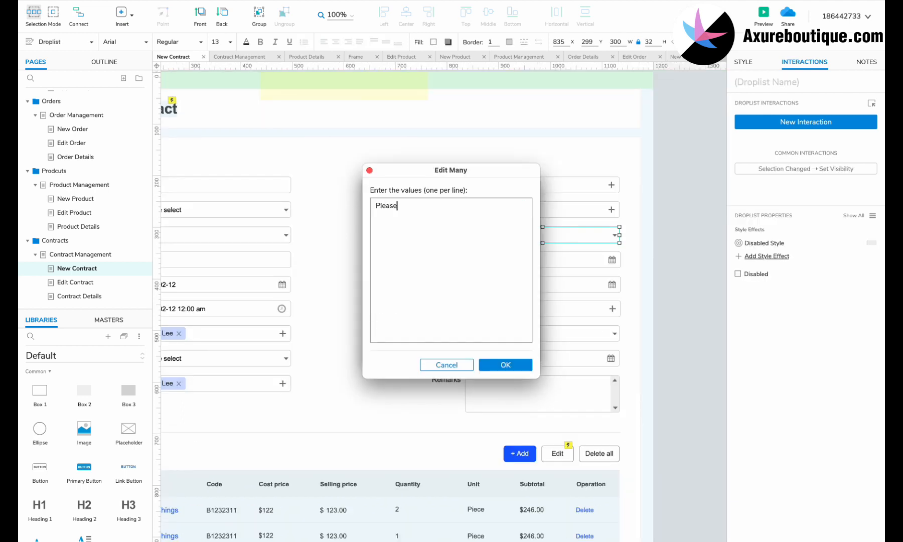
click(505, 364)
- Delete the Order amount row from the form
scroll(402, 301, left, 5)
click(293, 253)
key(Delete)
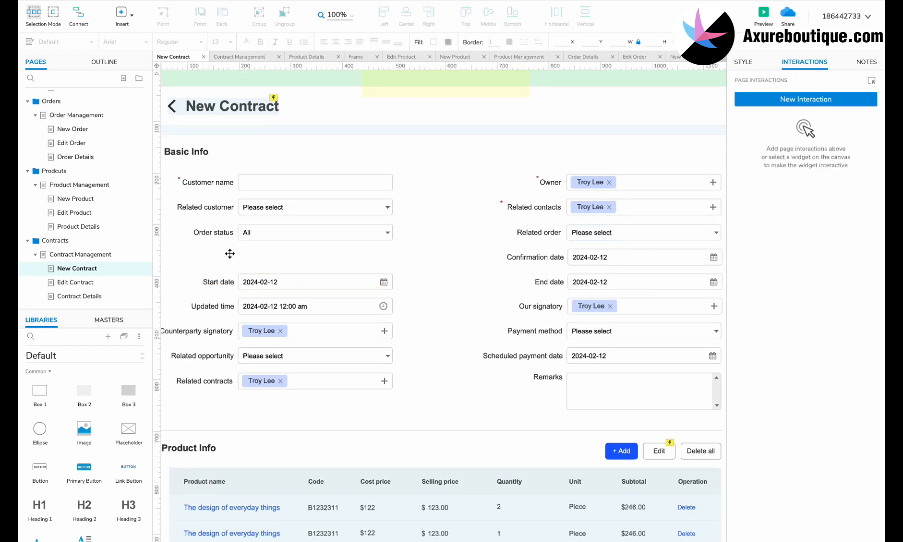
- Rearrange the form: Confirmation date to the left column, Start date right, Counterparty signatory up one slot
drag(575, 257, 241, 282)
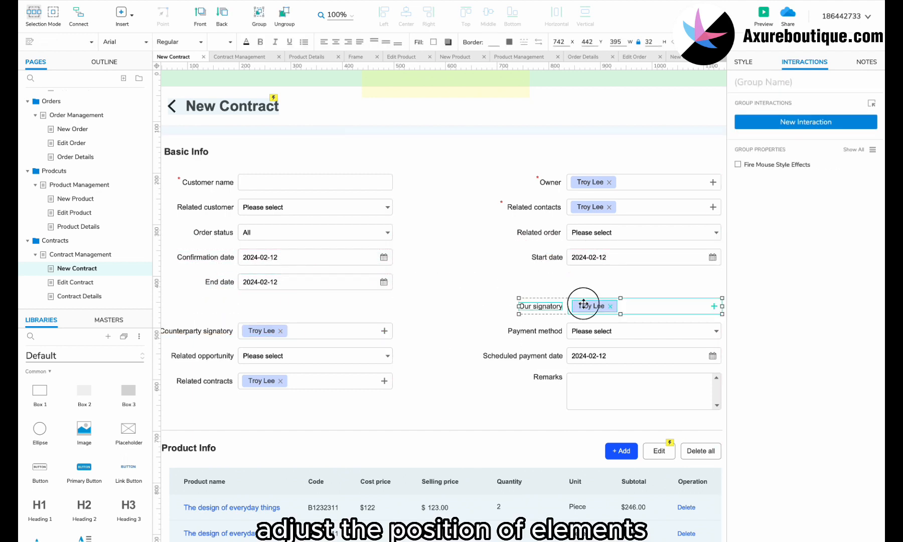
drag(577, 306, 577, 282)
scroll(318, 321, left, 1)
drag(328, 327, 321, 301)
- Delete the payment, opportunity and Related contracts rows and move Remarks beside Counterparty signatory
drag(243, 321, 576, 347)
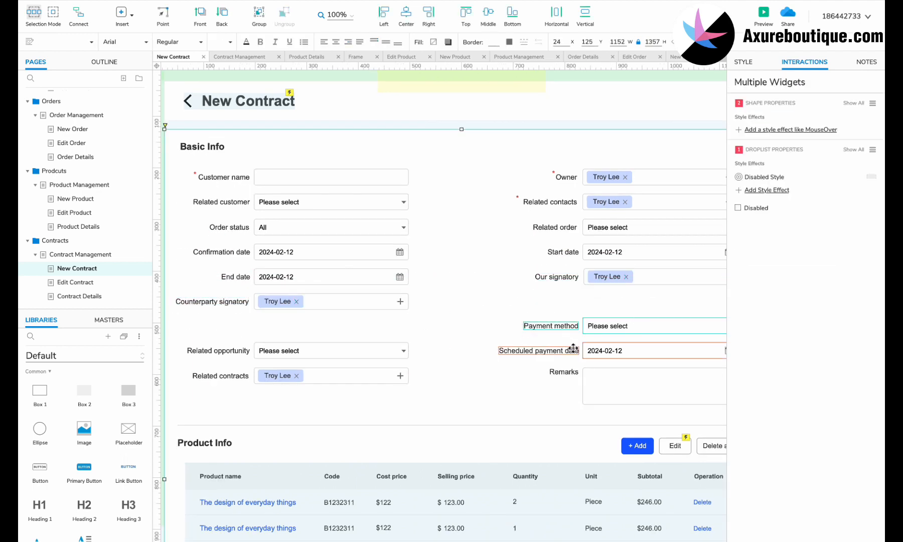
key(Delete)
drag(613, 375, 603, 321)
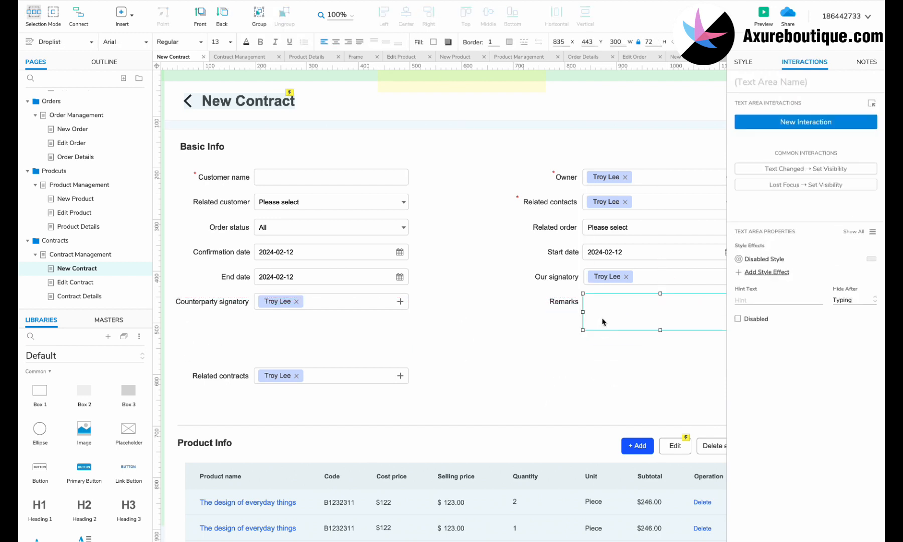
click(306, 375)
key(Delete)
- Copy the Customer name label with its asterisk as a required 'Contact attachment' label
click(221, 180)
shift+click(195, 174)
drag(229, 178, 182, 324)
double_click(236, 326)
text(Contact attachment)
click(224, 340)
- Copy the Add button beside Contact attachment and relabel it 'Upload'
scroll(630, 451, right, 1)
drag(630, 452, 288, 333)
double_click(257, 333)
text(Upload)
scroll(328, 340, down, 3)
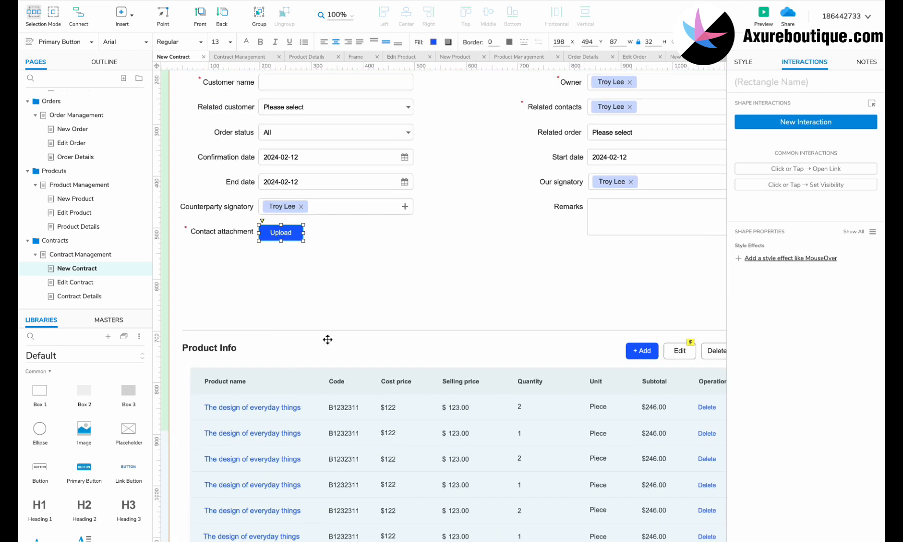
scroll(353, 339, down, 3)
click(353, 338)
scroll(353, 339, down, 3)
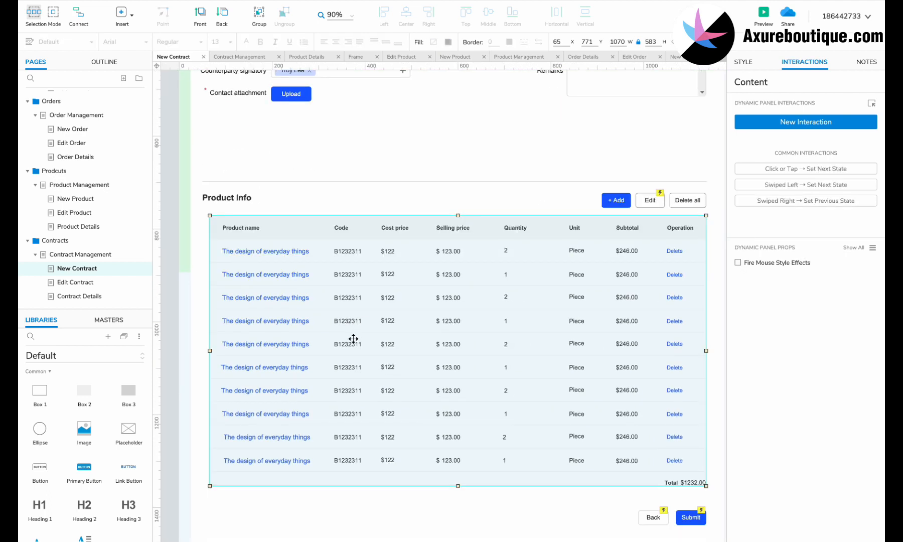
- Rename the Product Info heading to Contract Preview, delete its buttons, and move the heading up
double_click(227, 197)
text(Contract Preview)
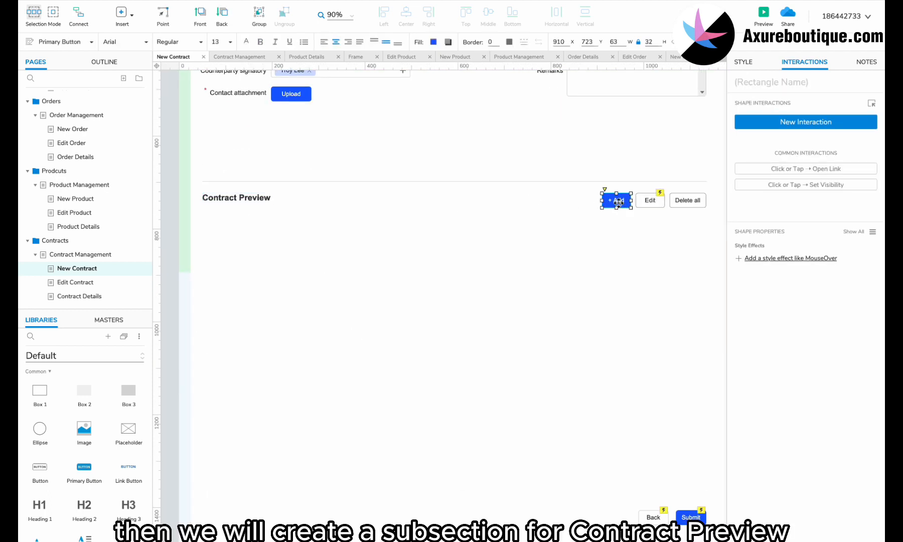
click(619, 203)
shift+click(651, 202)
shift+click(692, 202)
key(Delete)
click(286, 181)
shift+click(261, 196)
drag(255, 197, 251, 133)
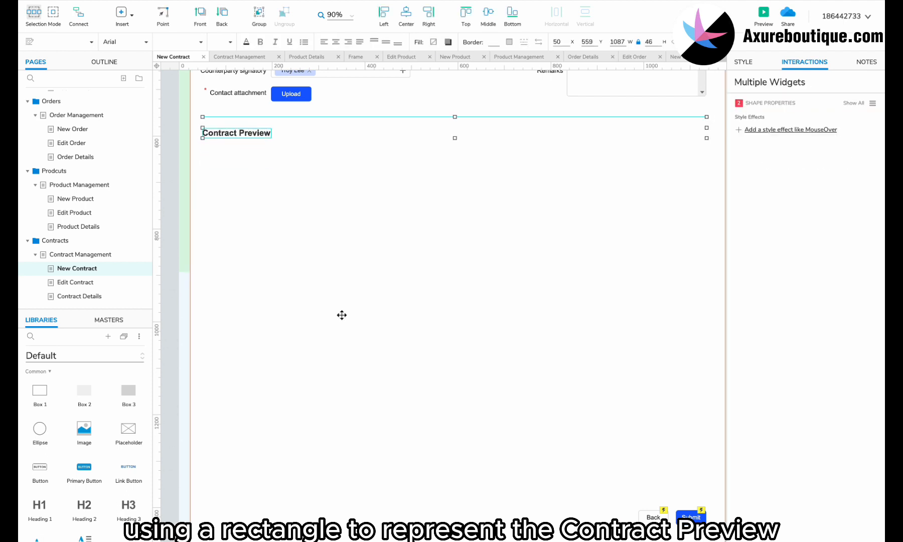
- Add a large box under Contract Preview with light blue border, size 28 text and a fill colour
drag(85, 391, 203, 150)
drag(341, 236, 706, 451)
click(510, 42)
click(530, 279)
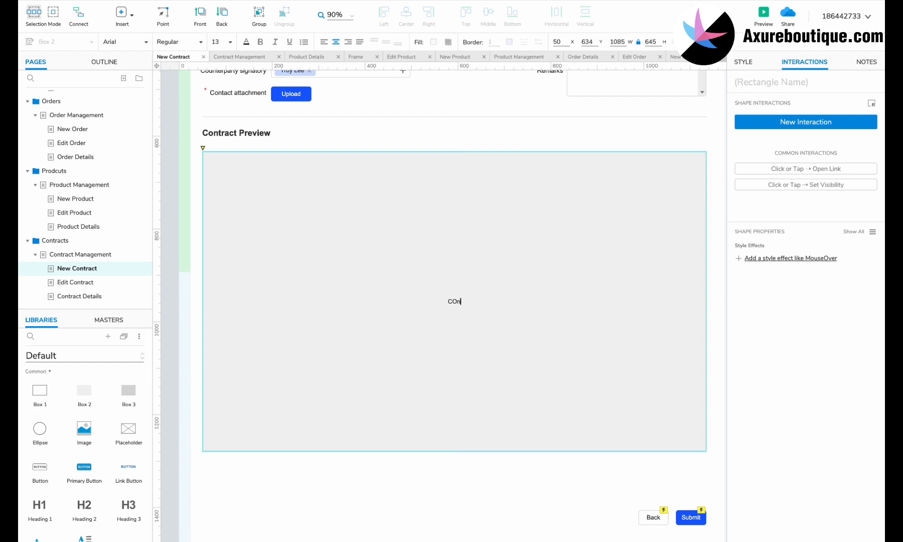
click(221, 42)
click(228, 242)
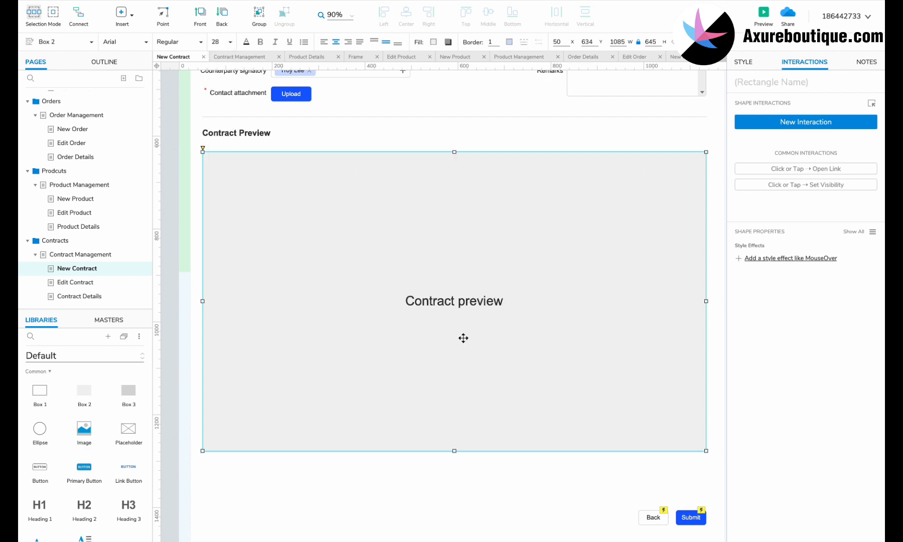
click(434, 42)
click(540, 88)
click(387, 488)
- Move Back and Submit up below the preview box, then select all New Contract widgets
scroll(520, 486, down, 2)
scroll(520, 486, right, 1)
click(672, 470)
shift+click(629, 465)
drag(629, 464, 631, 427)
click(438, 496)
scroll(444, 450, up, 10)
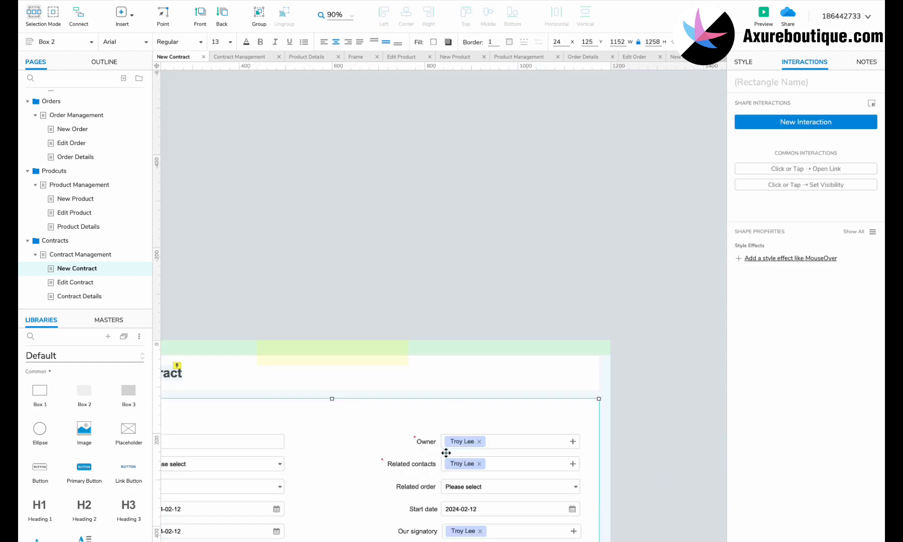
key(ctrl+a)
- Replace the Edit Contract page's content with the copied New Contract widgets and open its title panel
key(ctrl+c)
click(107, 285)
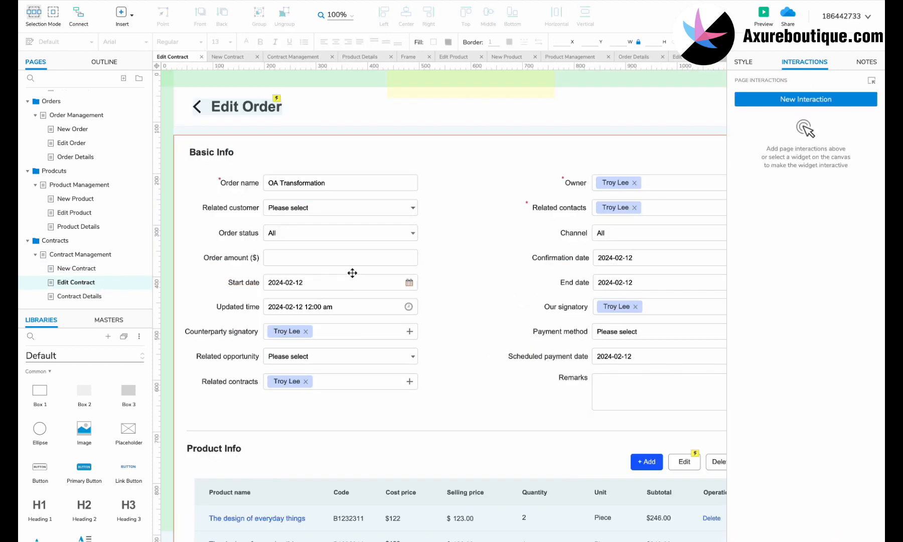
key(ctrl+a)
key(Delete)
key(ctrl+v)
click(236, 153)
double_click(236, 153)
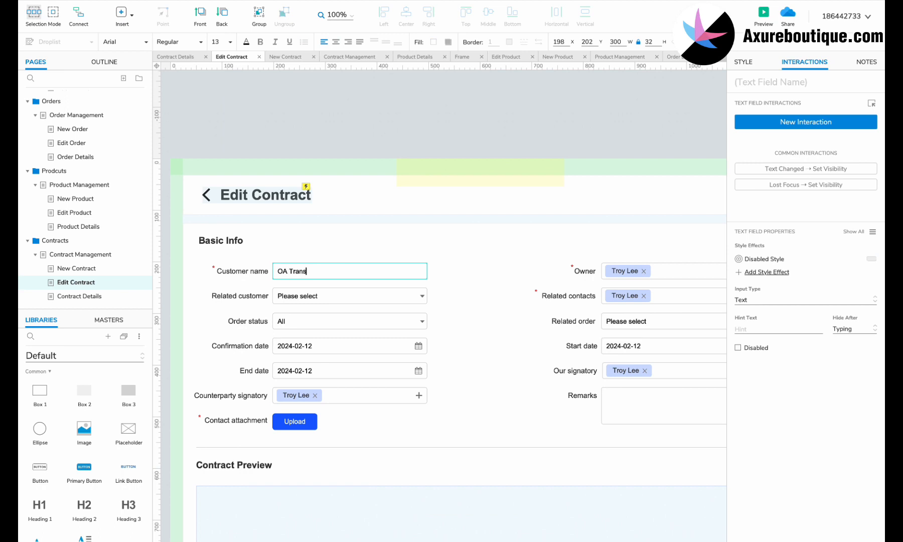
- Finish the OA Transformation name, then relabel the Contract Details header with Order number and Contract status
text(formation)
click(93, 296)
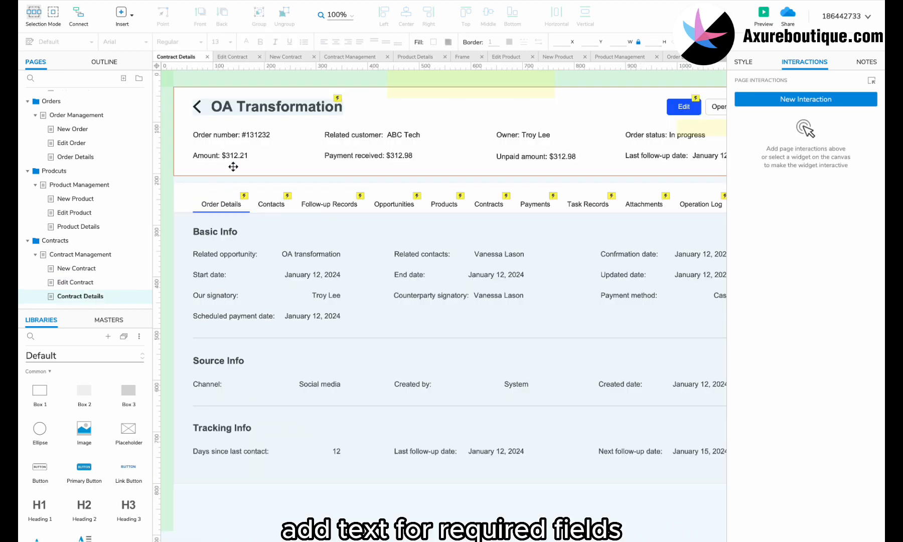
click(196, 135)
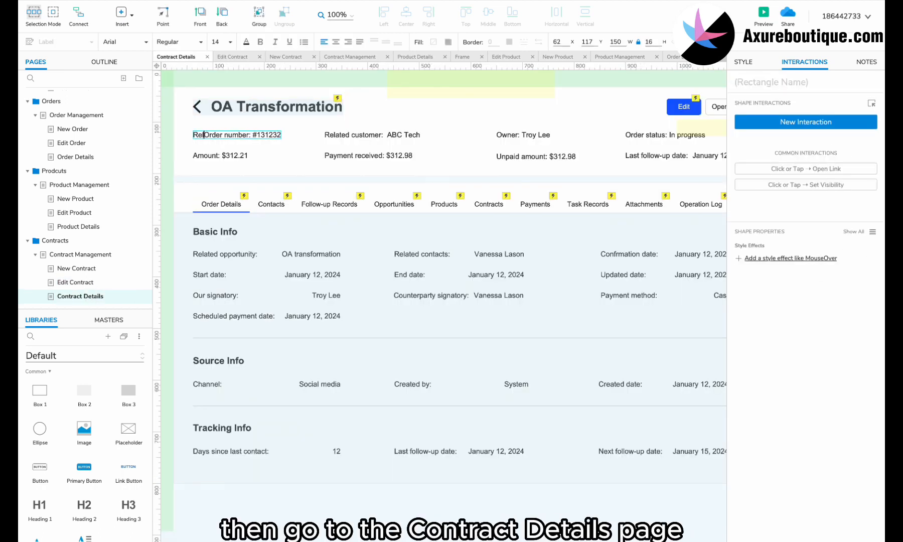
double_click(632, 134)
text(Contract)
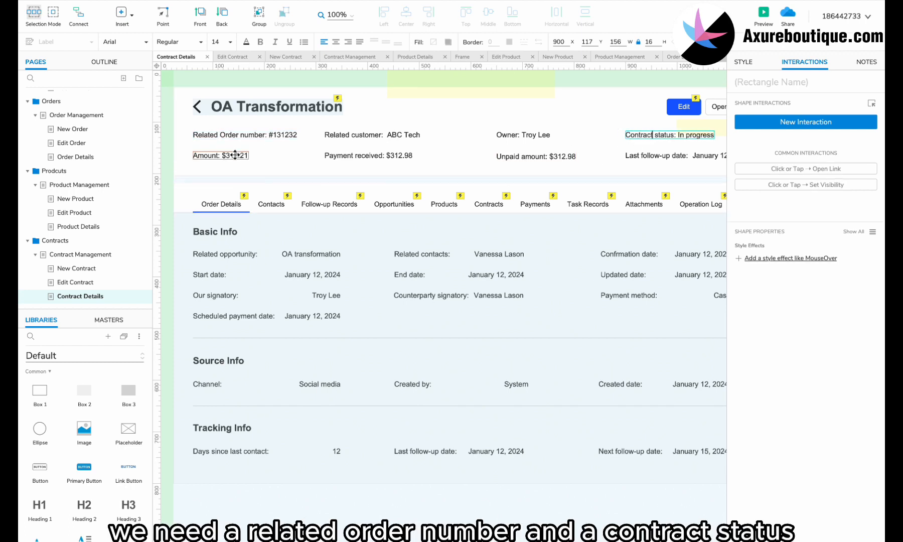
- Delete the second-row summary labels and shrink the white header background
click(235, 156)
shift+click(369, 156)
shift+click(700, 157)
key(Delete)
scroll(490, 166, right, 2)
click(490, 165)
drag(409, 176, 411, 153)
scroll(411, 154, down, 1)
scroll(411, 154, left, 1)
scroll(411, 153, down, 1)
scroll(412, 153, down, 3)
- Rename the Order Details tab to Contract Details and adjust the tab row
drag(642, 154, 251, 297)
scroll(272, 208, up, 4)
click(271, 210)
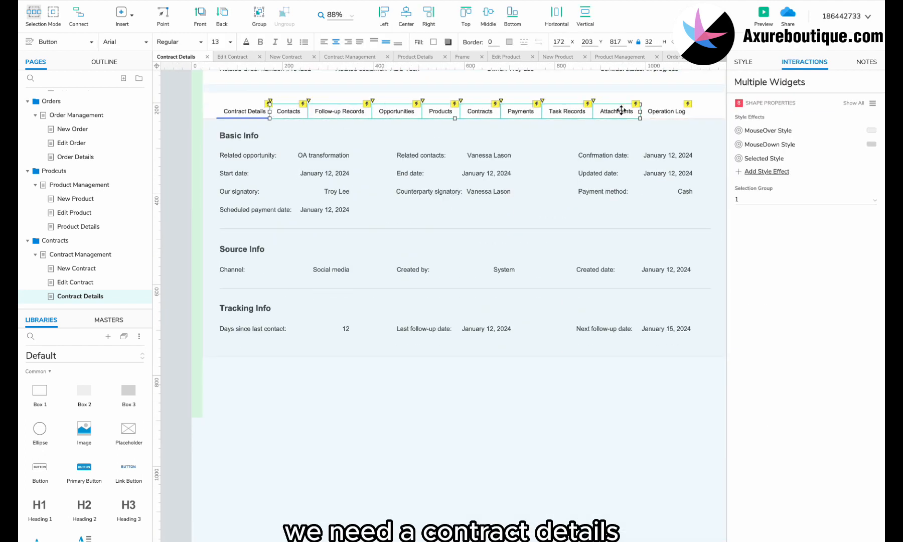
shift+click(667, 111)
shift+click(244, 111)
drag(279, 113, 282, 113)
scroll(242, 108, up, 4)
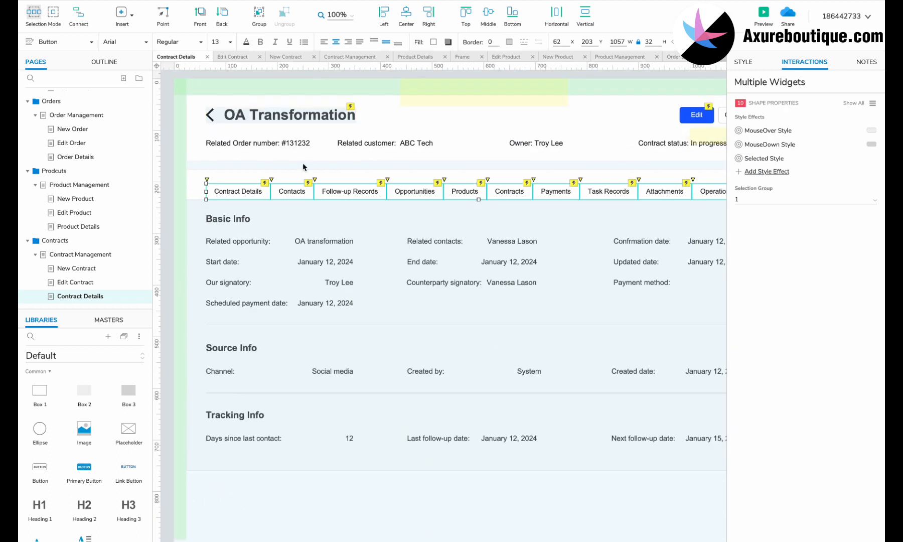
- Delete the Opportunities, Products and Payments tabs and shift the remaining tabs left
click(413, 191)
shift+click(458, 191)
shift+click(553, 193)
key(Delete)
scroll(553, 196, right, 2)
click(552, 196)
shift+click(602, 197)
shift+click(657, 197)
drag(527, 195, 336, 195)
- Delete the Related opportunity field from Basic Info
double_click(344, 281)
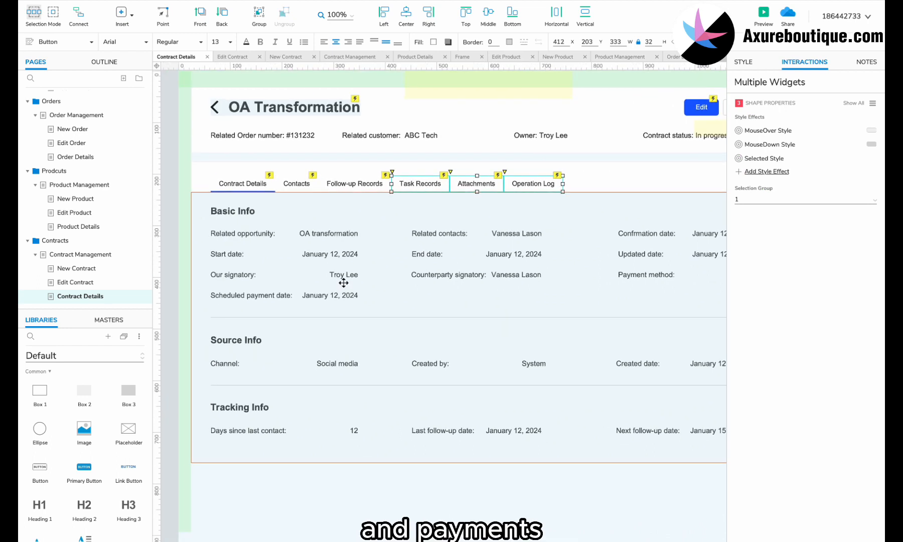
click(325, 234)
shift+click(261, 234)
key(Delete)
- Move Related contacts, Confirmation date and Start date into Basic Info's first row
click(500, 232)
shift+click(436, 232)
drag(435, 232, 234, 231)
scroll(491, 228, right, 1)
click(700, 237)
shift+click(643, 237)
drag(643, 237, 437, 237)
click(319, 258)
shift+click(221, 258)
drag(221, 258, 628, 237)
- Rearrange End date, Our signatory and Counterparty signatory fields into Basic Info's second row
click(425, 257)
shift+click(504, 256)
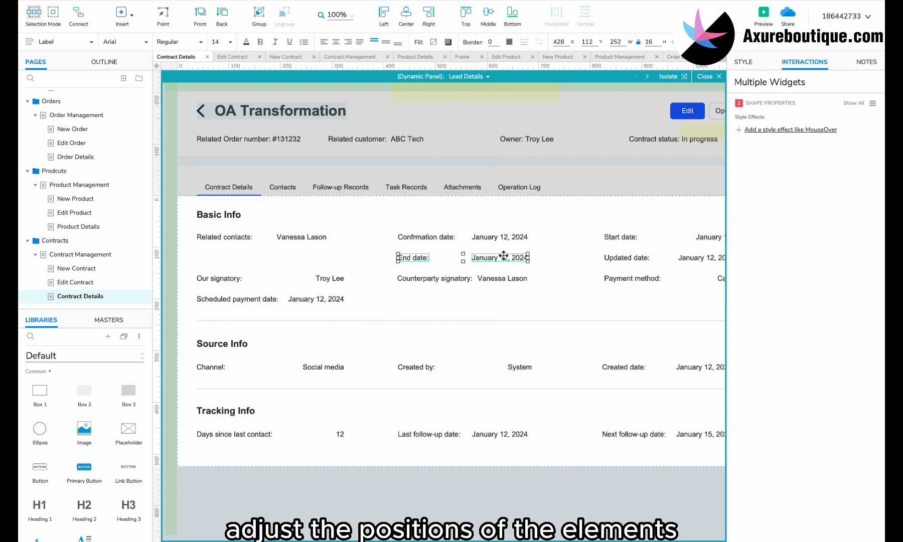
drag(501, 259, 300, 259)
drag(369, 274, 421, 258)
drag(536, 258, 518, 259)
scroll(492, 266, right, 1)
click(412, 279)
shift+click(470, 279)
drag(389, 280, 624, 240)
scroll(596, 260, right, 1)
click(644, 260)
shift+click(642, 240)
click(641, 240)
scroll(622, 240, left, 2)
- Delete Scheduled payment date and turn Payment method into Remarks reading 'Job done!'
click(369, 297)
shift+click(276, 298)
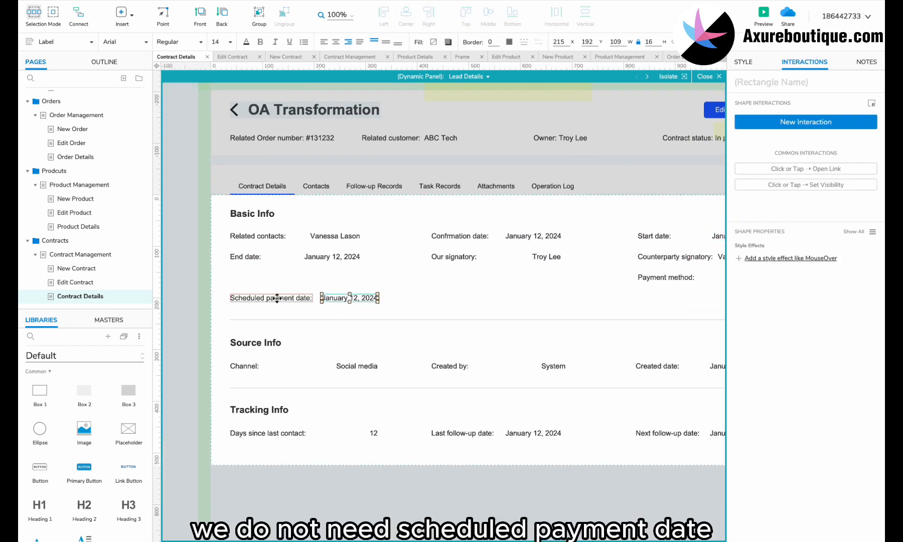
key(Delete)
click(669, 278)
scroll(669, 277, right, 2)
shift+click(675, 280)
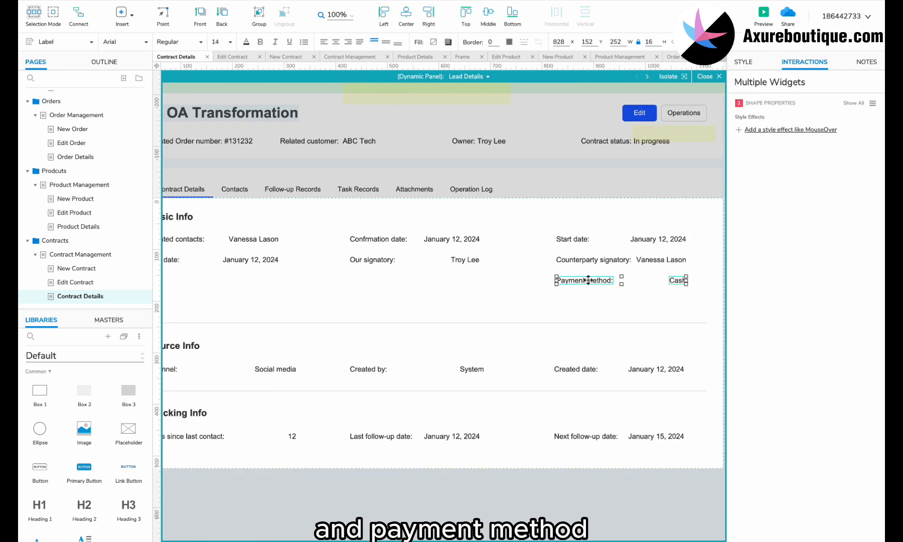
drag(474, 280, 220, 272)
click(213, 278)
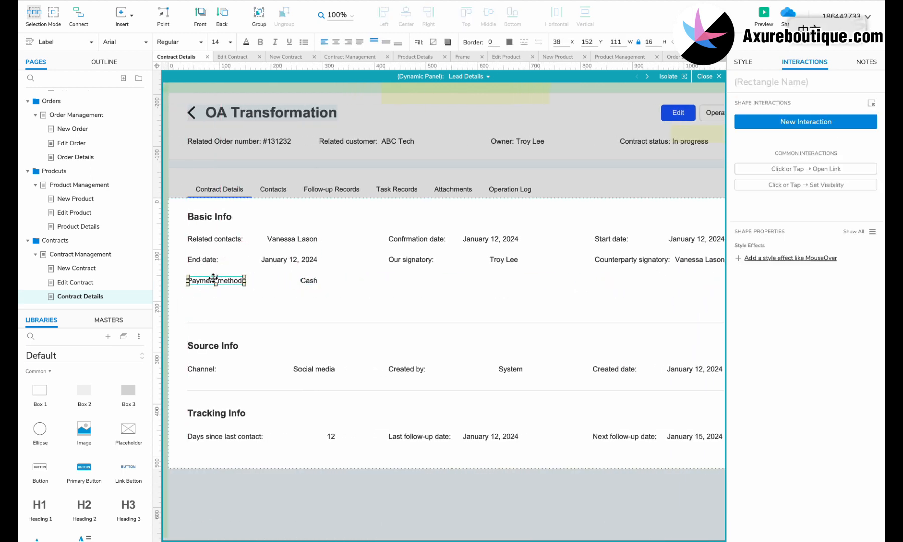
double_click(308, 281)
text(Job done!)
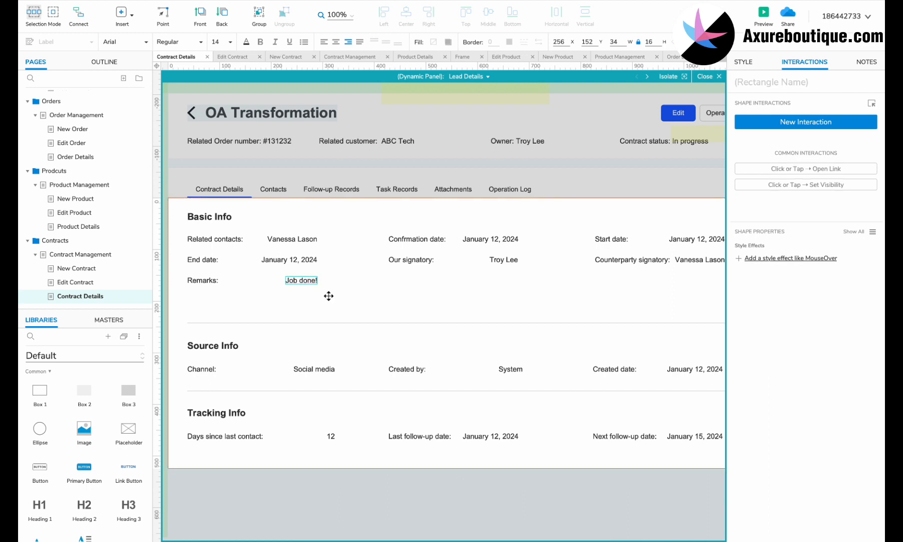
- Delete the Channel label and shift the Source Info fields left
click(215, 372)
key(Delete)
click(314, 369)
shift+click(412, 369)
shift+click(511, 370)
shift+click(615, 369)
drag(408, 369, 301, 369)
drag(507, 370, 405, 366)
- Remove the System and Social media values and add a right-aligned creator name for Created by
click(403, 370)
key(Delete)
click(493, 370)
shift+click(590, 369)
double_click(232, 371)
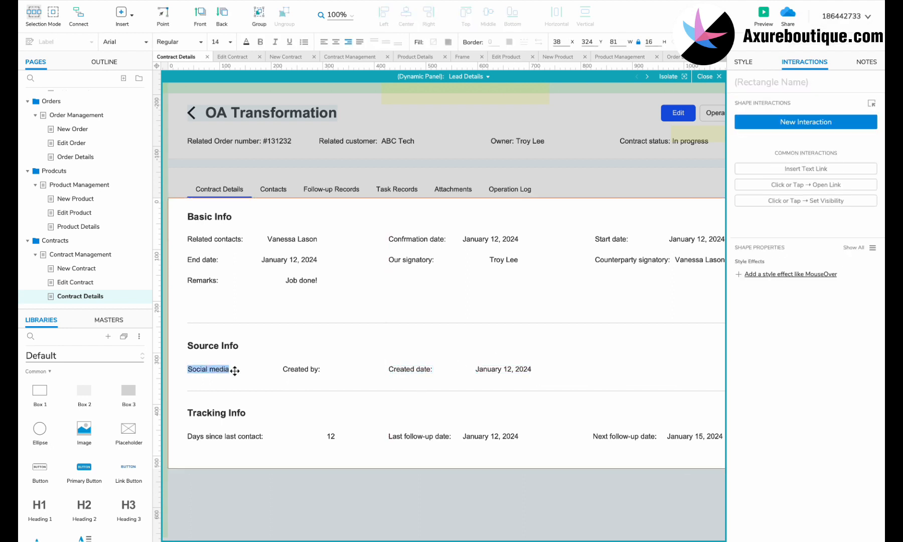
key(Delete)
click(301, 372)
drag(224, 375, 309, 367)
click(348, 42)
double_click(301, 370)
- Move the Source and Tracking Info sections up and enlarge the white background box
scroll(311, 396, down, 2)
scroll(312, 395, down, 4)
drag(196, 304, 599, 416)
shift+click(587, 402)
drag(255, 376, 255, 361)
click(275, 345)
drag(418, 415, 424, 502)
scroll(430, 474, down, 1)
- Place the copied Contract preview box below Tracking Info on the Contract Details page
click(95, 255)
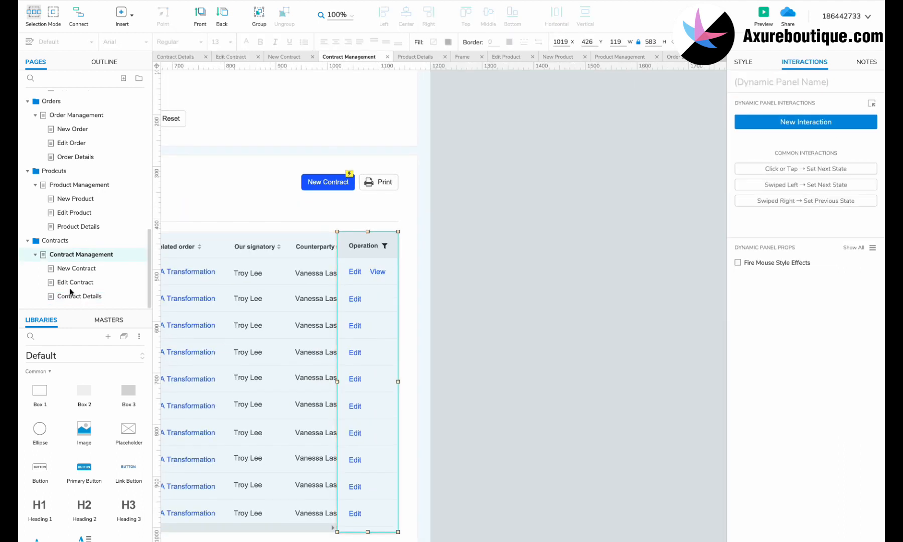
click(78, 295)
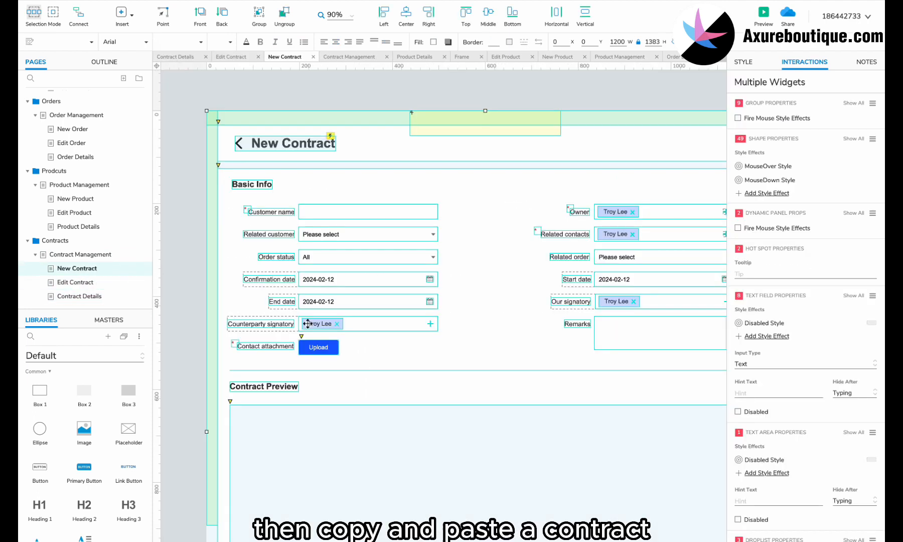
scroll(308, 323, down, 3)
click(311, 321)
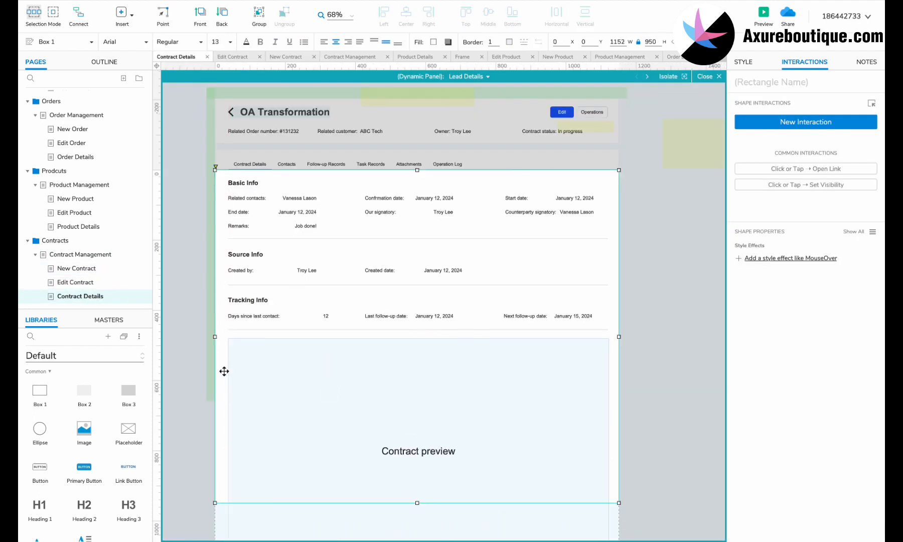
click(221, 370)
scroll(419, 423, down, 2)
drag(420, 404, 424, 485)
drag(365, 330, 365, 343)
- Duplicate the Tracking Info heading above the preview box and retitle it 'Contract'
click(248, 204)
scroll(246, 204, up, 5)
drag(245, 202, 237, 273)
double_click(237, 273)
text(Contract)
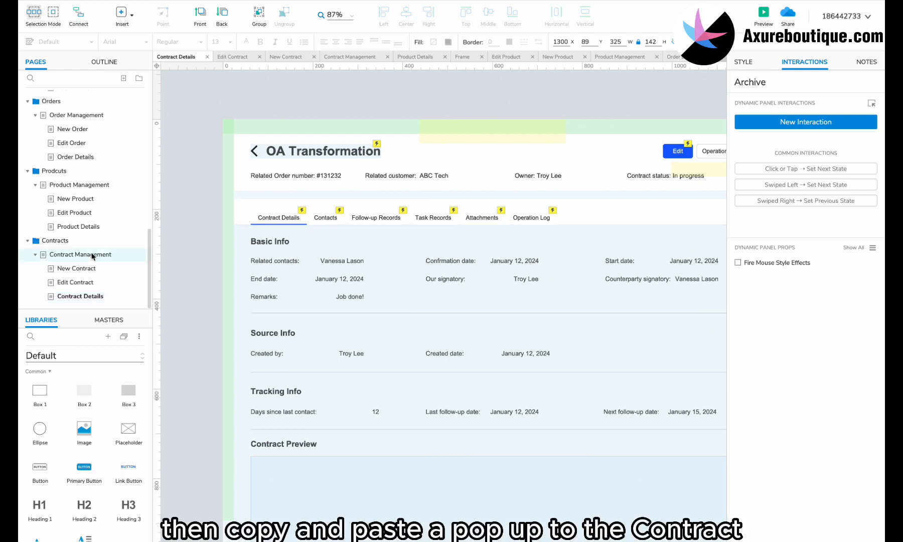
- Switch to the Contract Management page, then look over the Edit Contract page
click(91, 254)
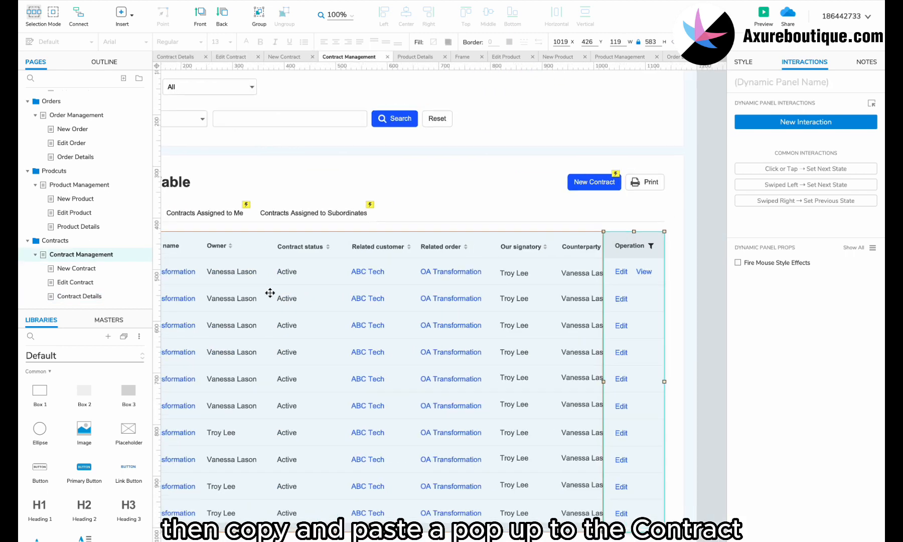
click(115, 286)
scroll(292, 368, down, 5)
scroll(292, 369, up, 1)
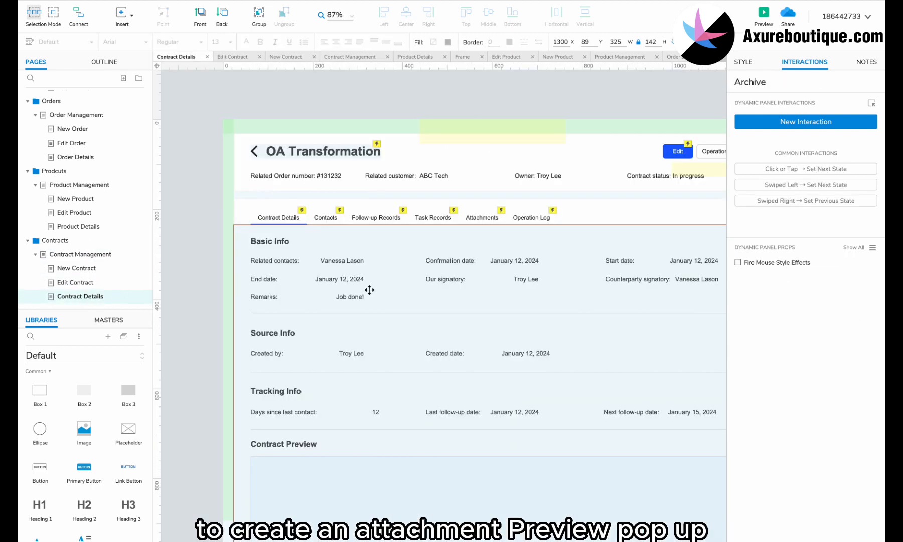
scroll(369, 289, right, 8)
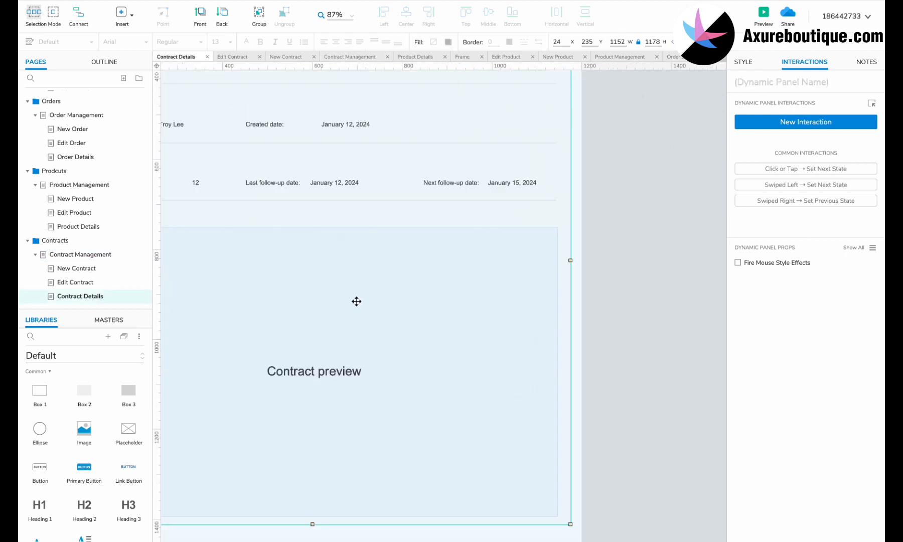
- Move Cancel and Sure to the pop-up's bottom-right and the Contract Preview box into the Archive pop-up
click(310, 208)
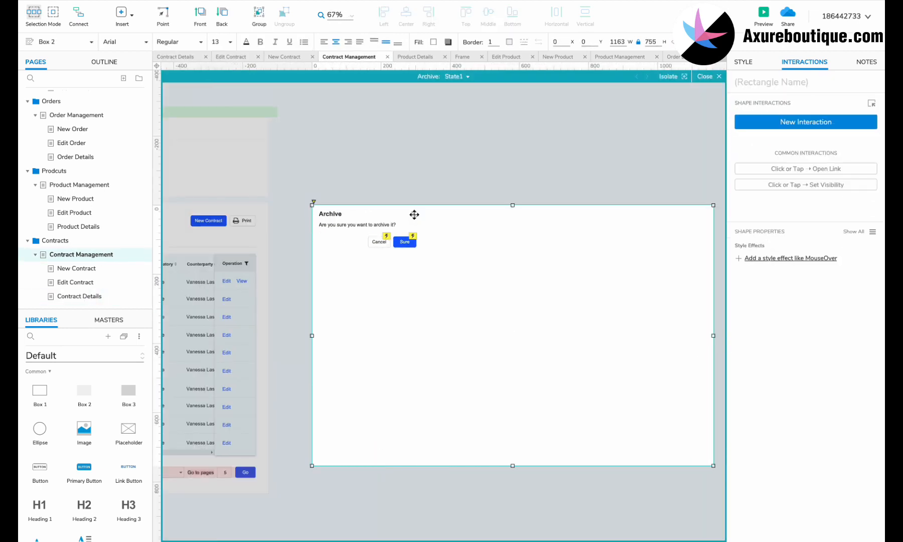
click(414, 214)
click(416, 214)
drag(405, 241, 669, 447)
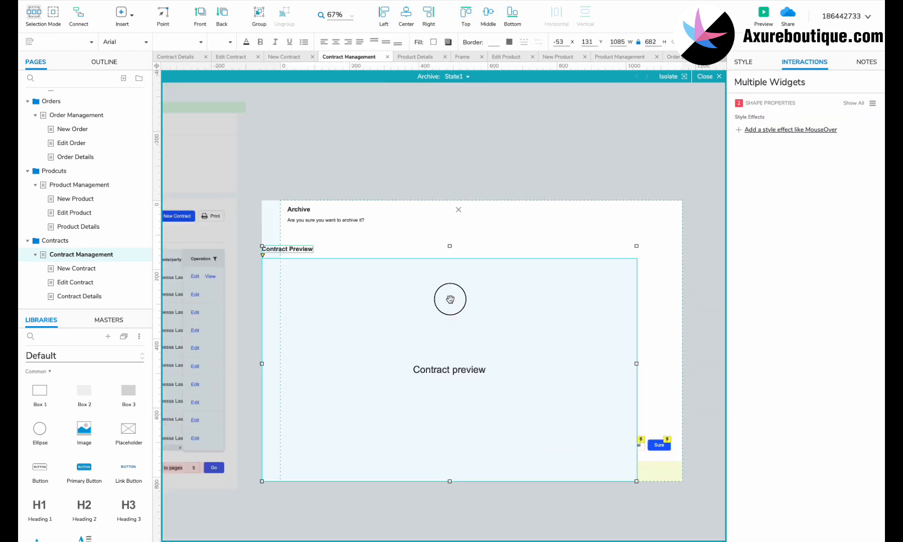
drag(451, 299, 476, 259)
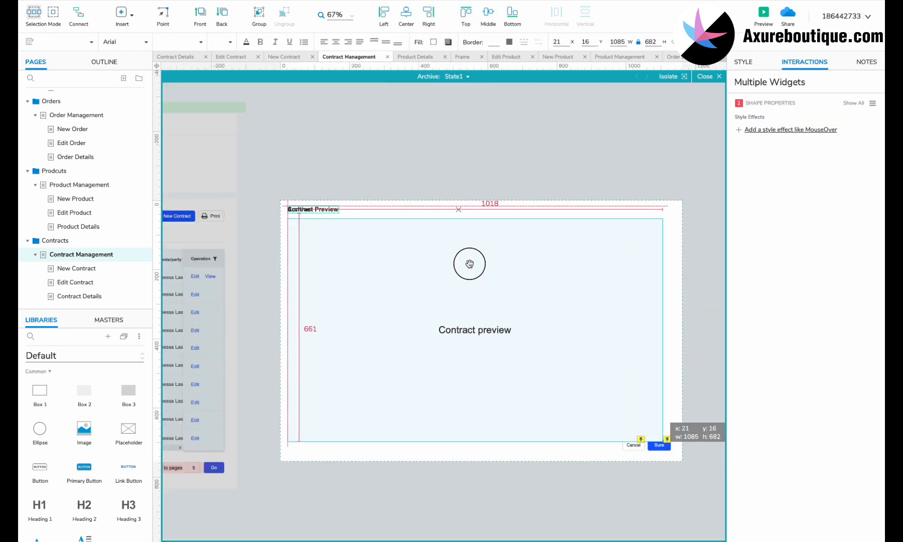
- Replace the Archive title with the Contract Preview heading and move the close X to the right edge
click(299, 218)
drag(299, 217, 329, 210)
click(295, 210)
key(Delete)
click(460, 210)
scroll(459, 210, up, 4)
drag(459, 210, 580, 205)
- Narrow the preview box slightly and tuck Cancel and Sure into the bottom-right corner
click(592, 293)
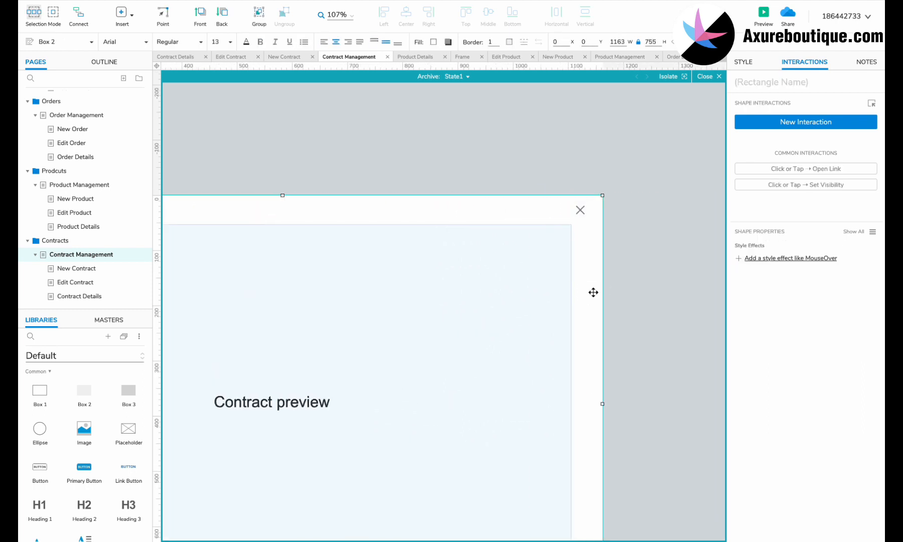
scroll(602, 301, down, 4)
drag(625, 341, 616, 331)
click(605, 456)
shift+click(578, 456)
drag(578, 456, 570, 462)
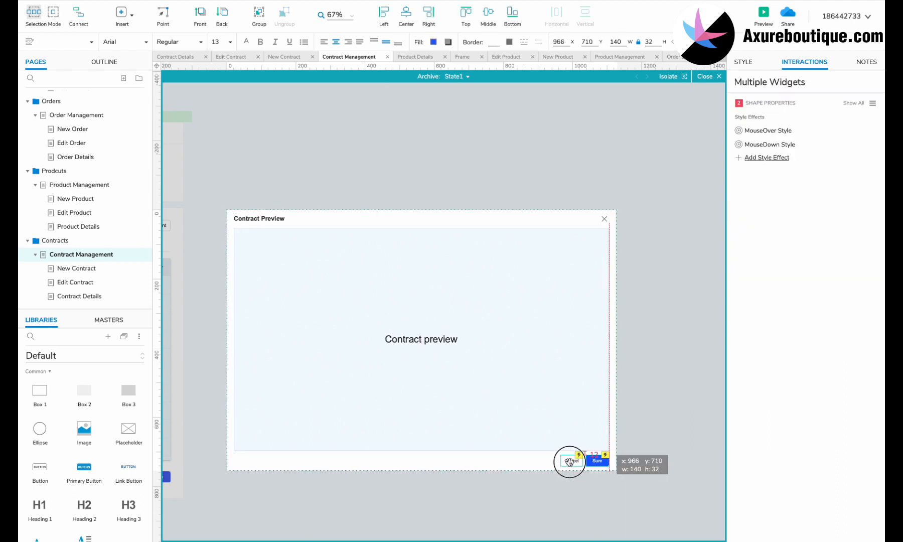
- Delete the Sure button's wait and extra show/hide actions
click(597, 462)
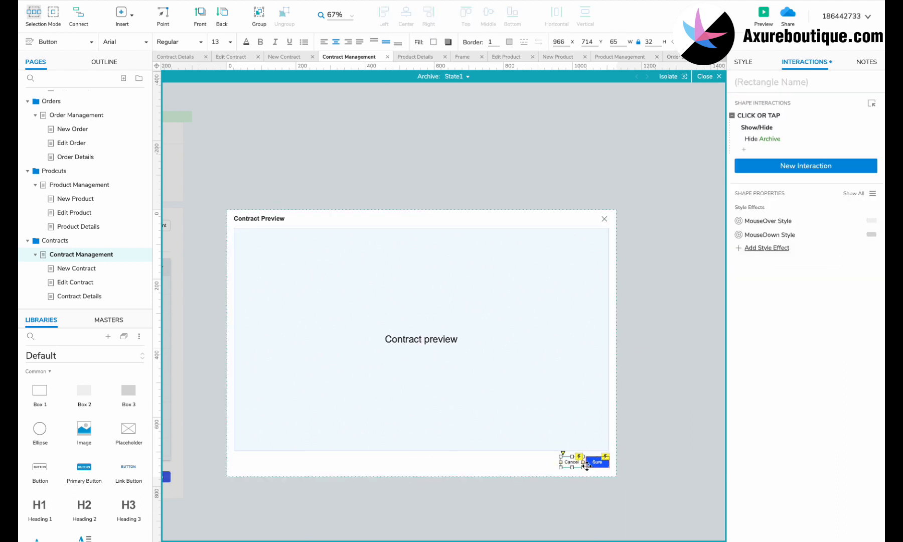
click(596, 462)
shift+click(751, 199)
key(Delete)
key(Escape)
- Name the panel 'Preview' and make View's click show it as a lightbox
text(Pr)
text(eview)
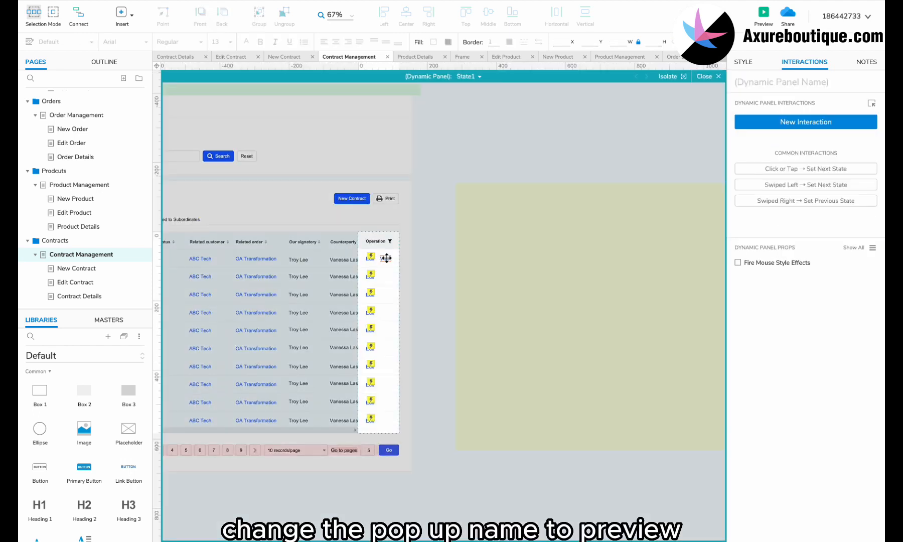
click(749, 123)
click(753, 152)
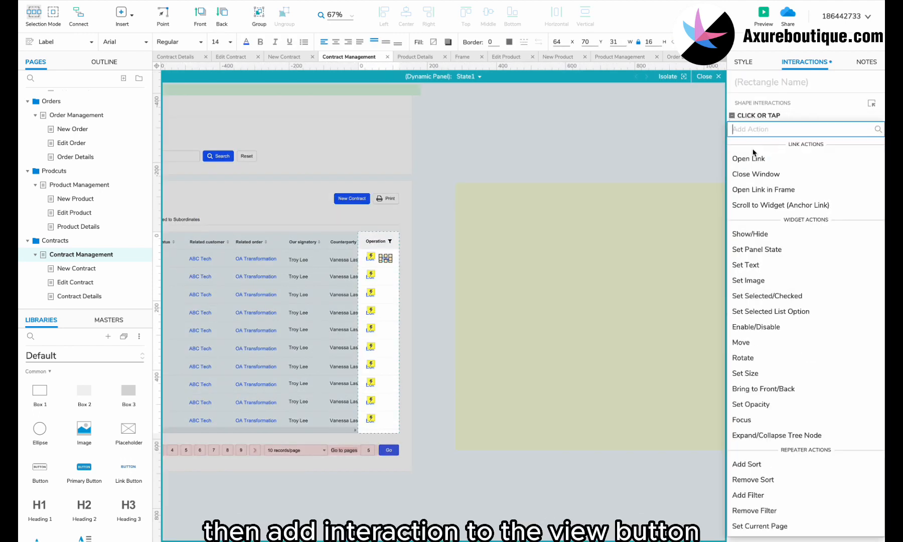
click(750, 233)
click(758, 192)
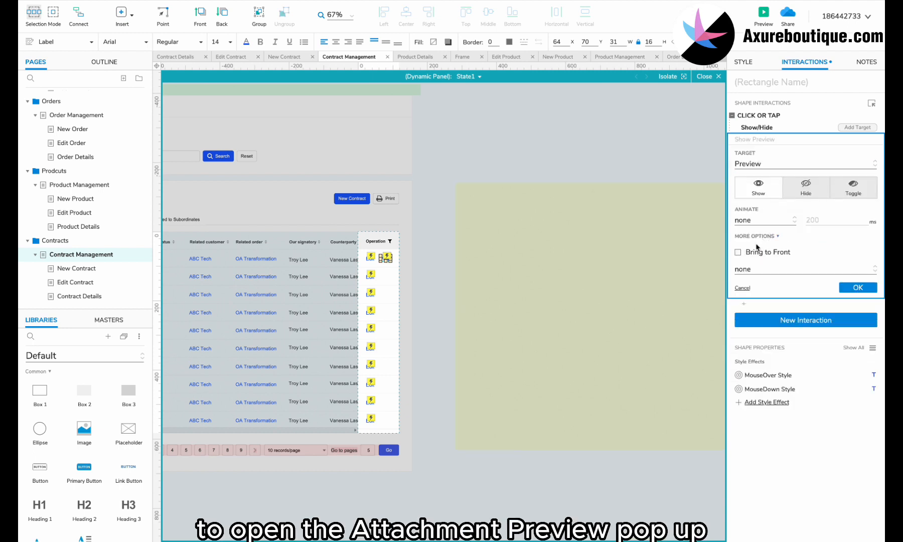
click(764, 270)
click(769, 297)
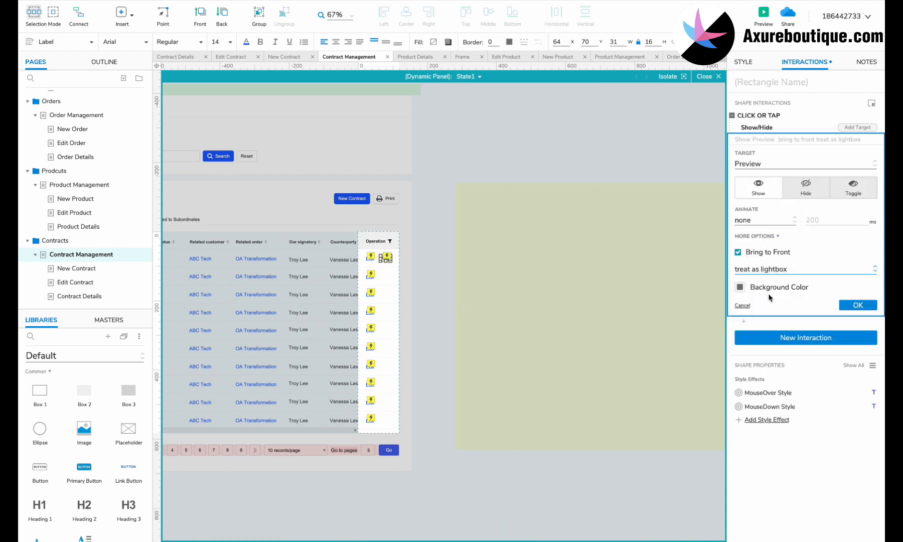
click(855, 305)
- Copy the View link into the table rows, then select row 1's contract name
click(608, 264)
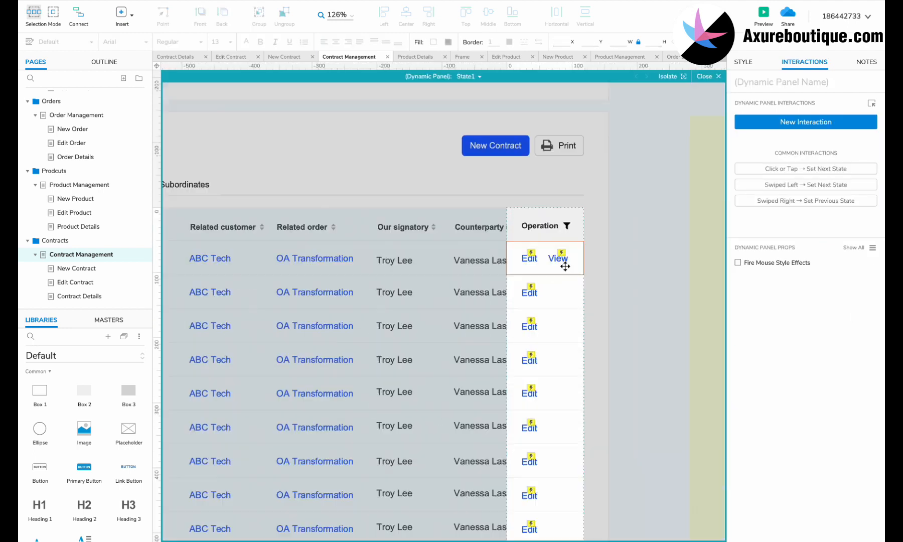
shift+click(493, 234)
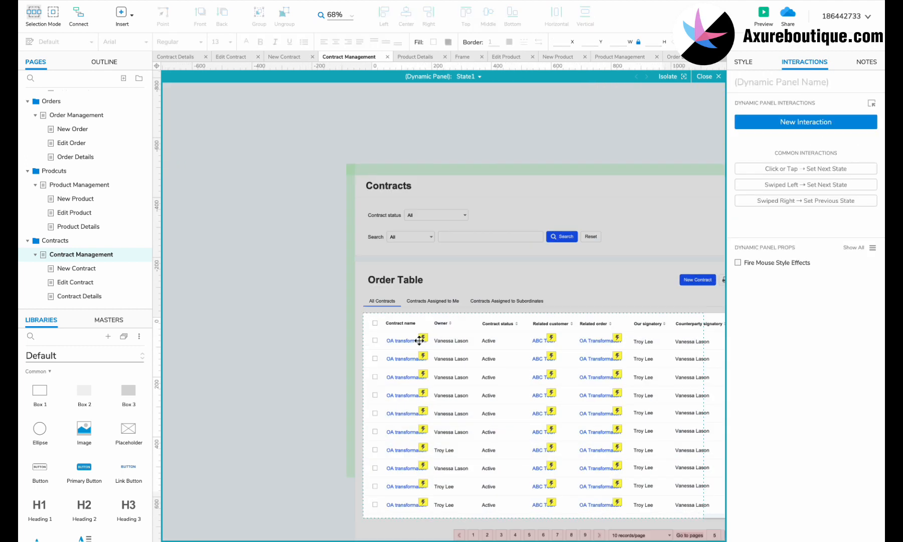
click(414, 341)
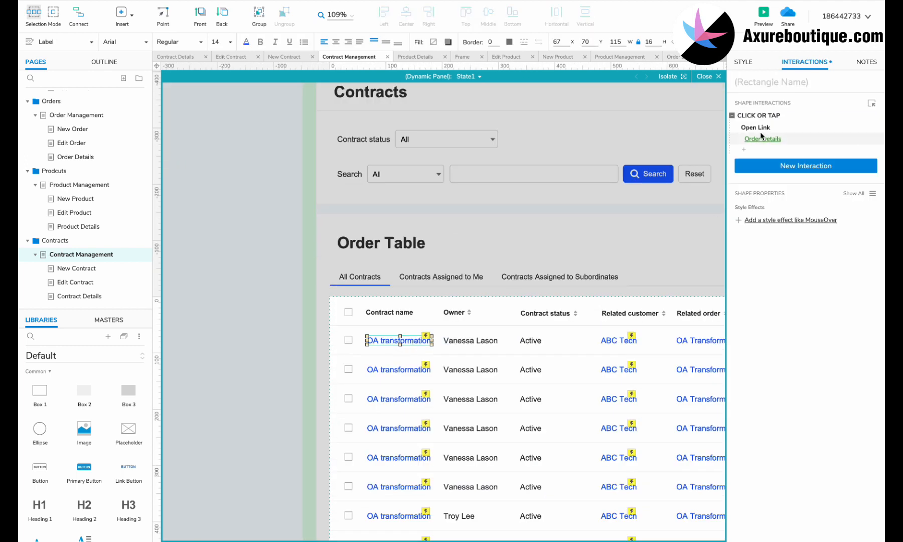
- Point the contract name link to Contract Details in all ten table rows
click(762, 139)
click(798, 319)
click(404, 370)
scroll(404, 369, down, 1)
click(397, 369)
scroll(398, 267, down, 2)
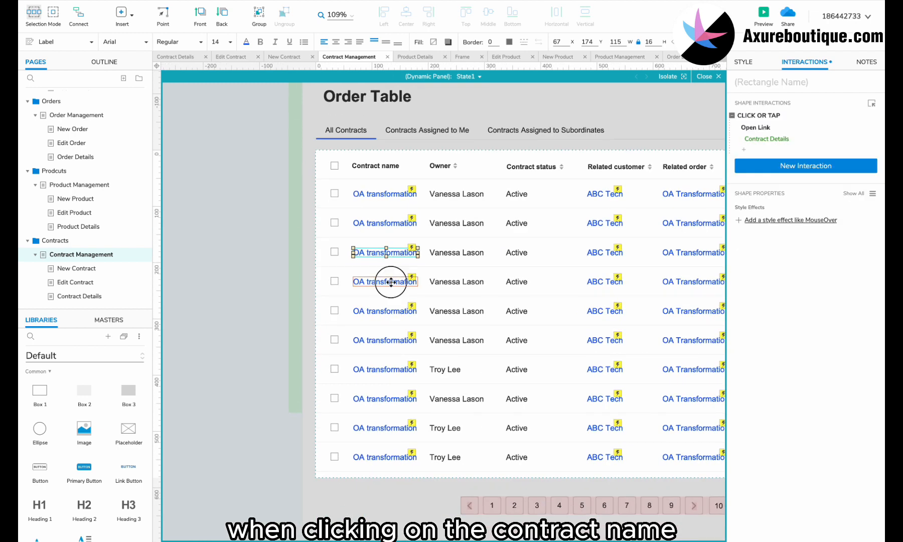
click(352, 281)
click(352, 312)
click(355, 340)
click(397, 369)
click(399, 399)
click(401, 428)
click(402, 457)
- Open the Frame page, edit the left navigation panel, and select the Orders item
click(234, 281)
scroll(85, 210, up, 10)
click(48, 97)
double_click(213, 364)
scroll(213, 365, down, 3)
click(223, 376)
click(220, 354)
click(220, 352)
- Rename the item below Payments to 'Contract' and paste the Open Link in Frame action
click(813, 153)
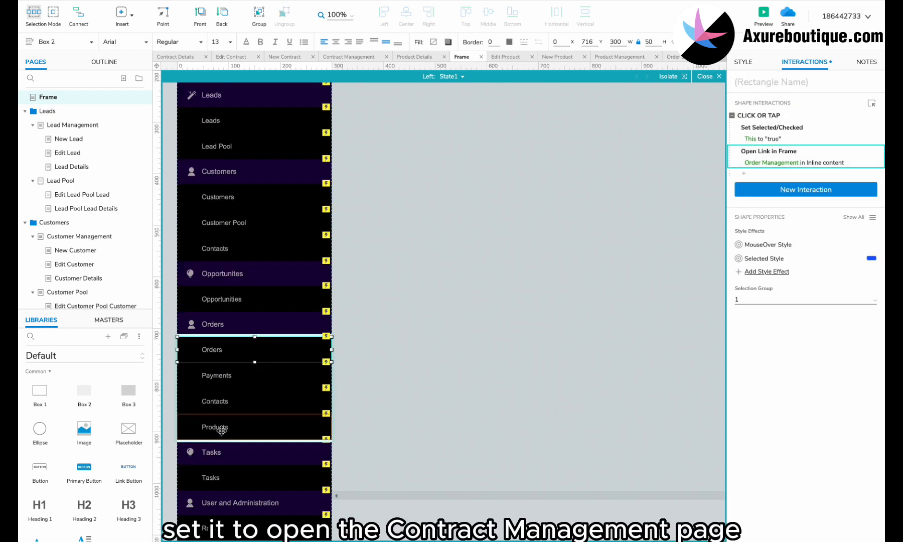
click(245, 404)
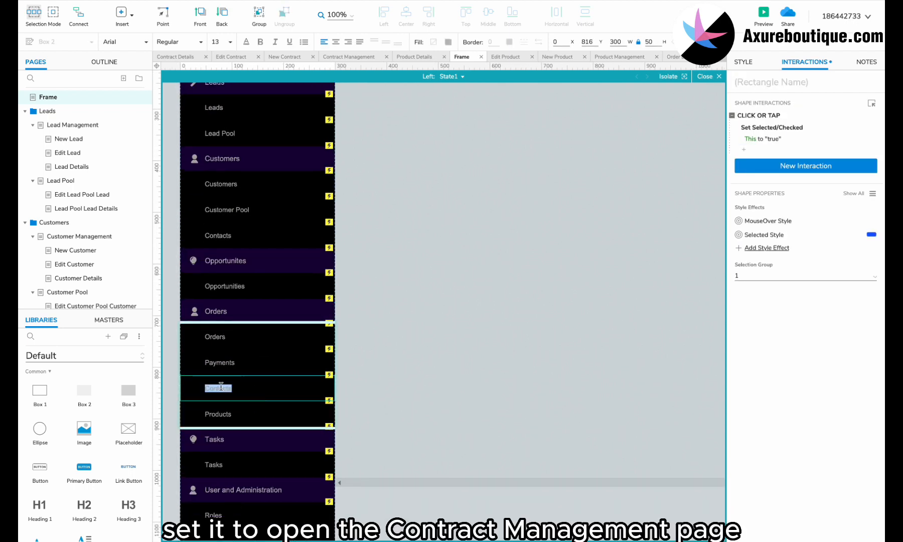
text(Contract)
key(ctrl+v)
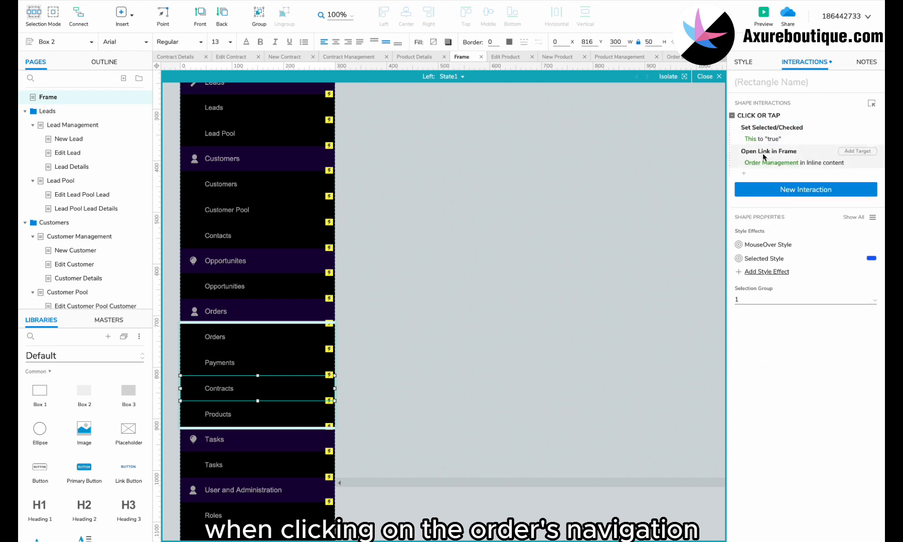
- Link the item to Contract Management and preview the Frame page in the browser
click(765, 214)
scroll(772, 251, down, 1)
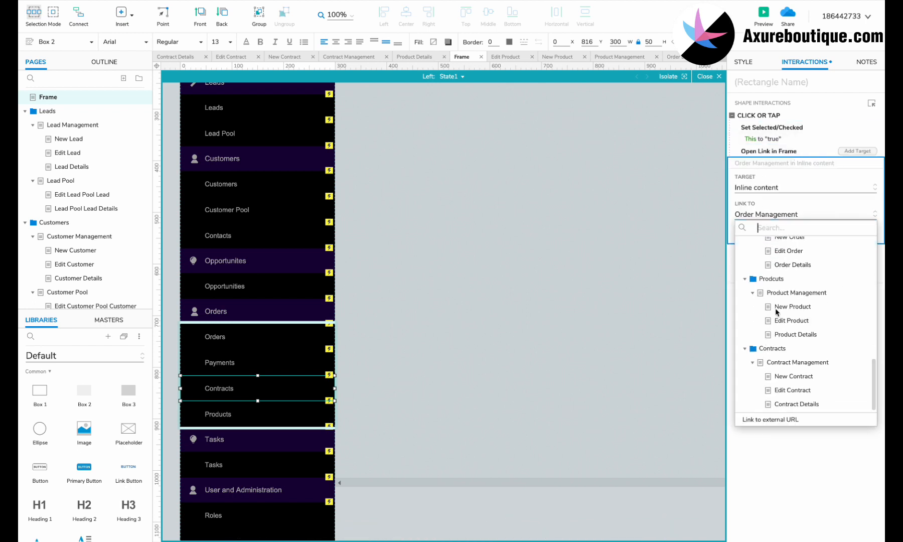
click(777, 363)
click(859, 240)
click(428, 335)
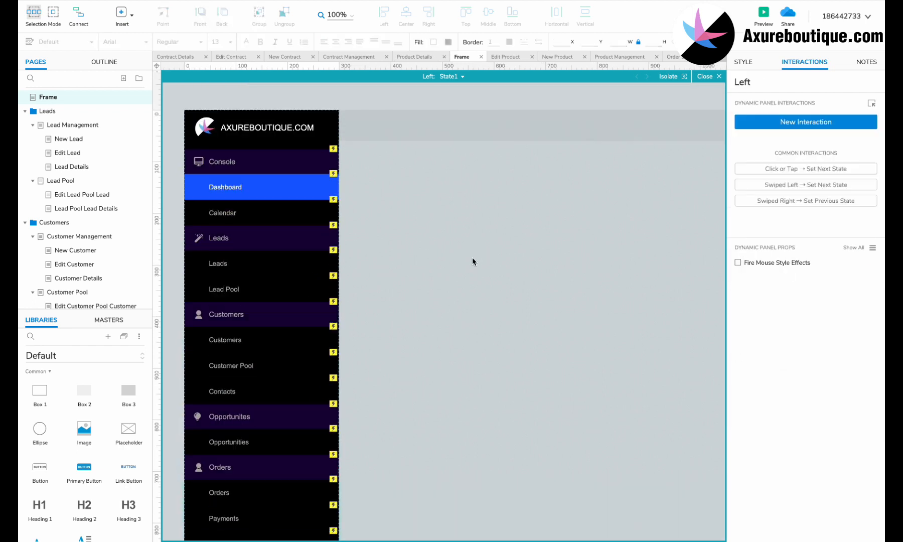
click(763, 15)
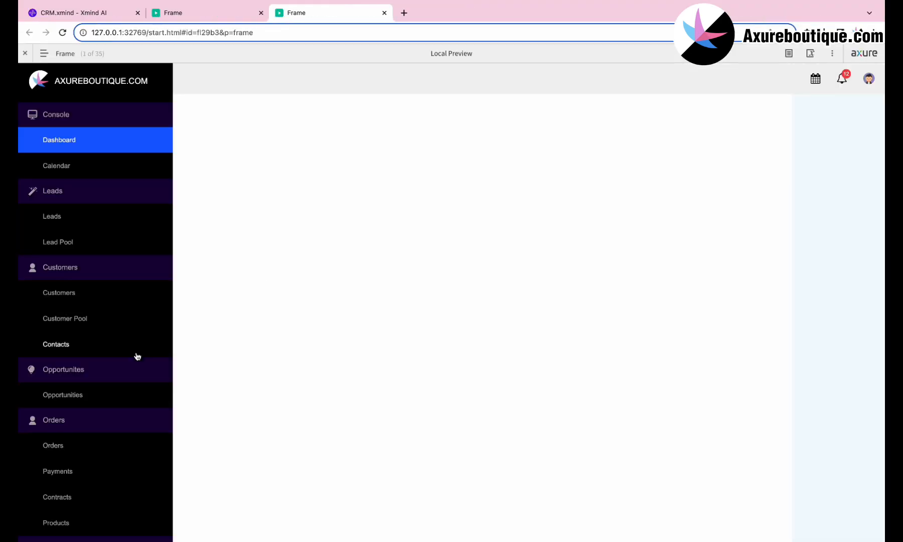
- Open Contracts, filter by Expired status, and set search to Related customer
scroll(137, 356, down, 2)
click(67, 441)
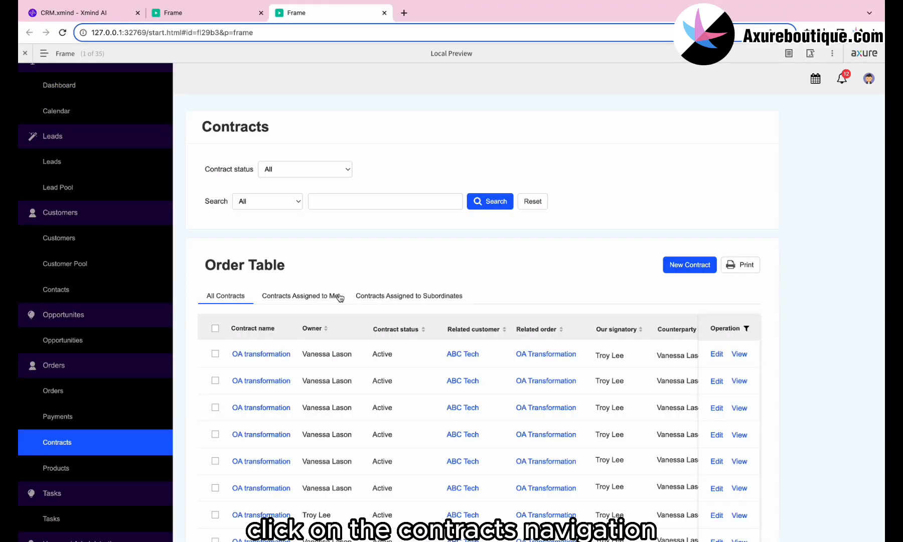
click(314, 170)
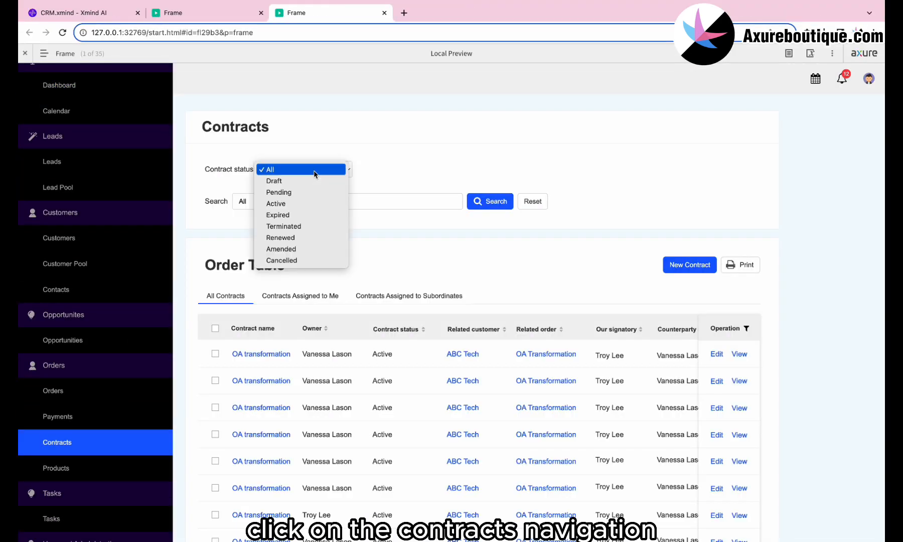
click(305, 215)
click(284, 200)
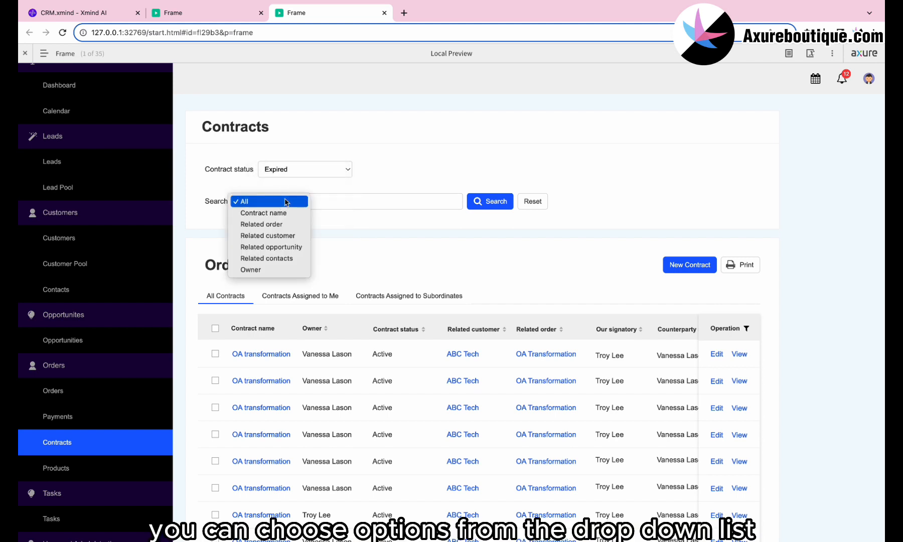
click(289, 236)
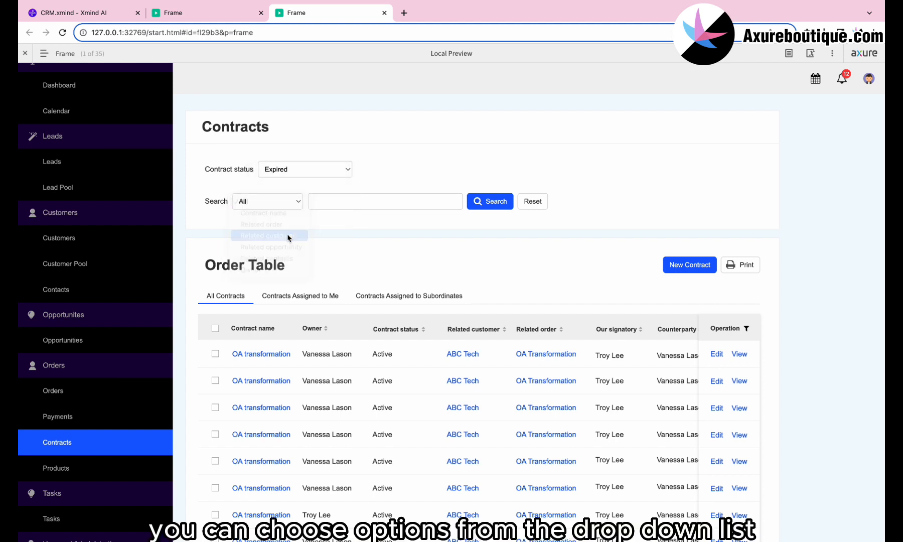
- Try the New Contract form, edit and submit the first contract, then return to the list
click(678, 261)
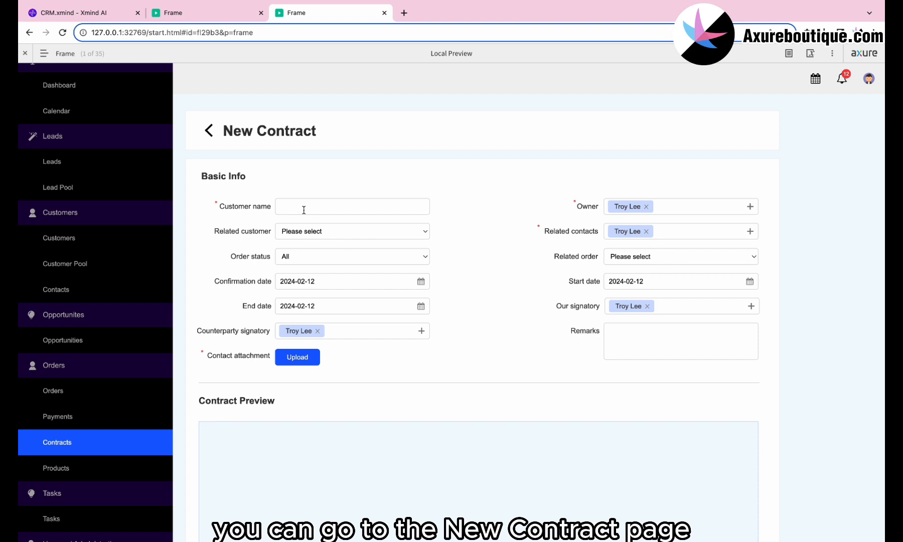
scroll(381, 268, down, 5)
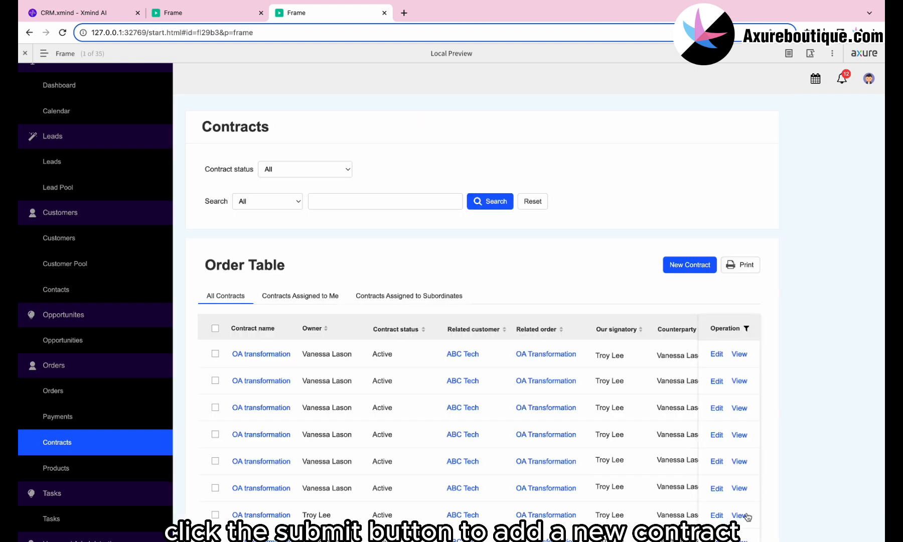
click(721, 356)
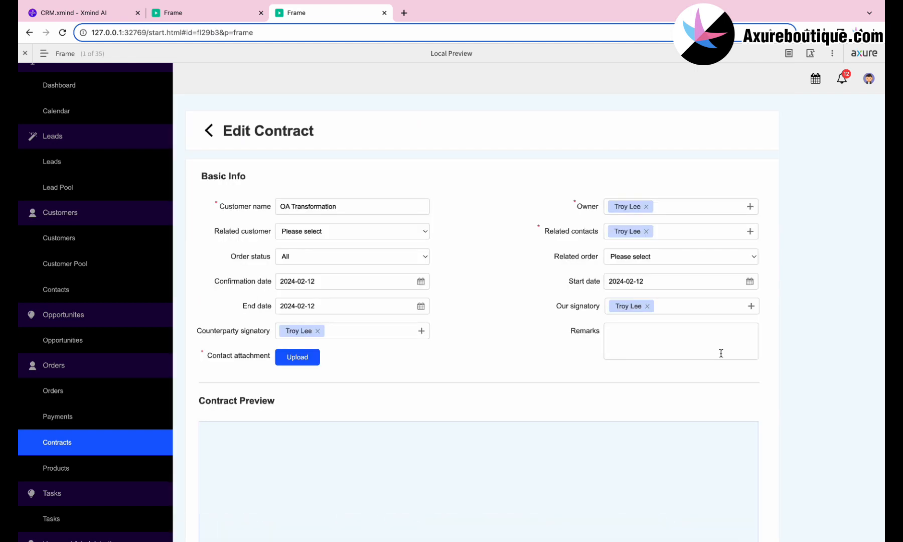
scroll(721, 353, down, 10)
click(741, 514)
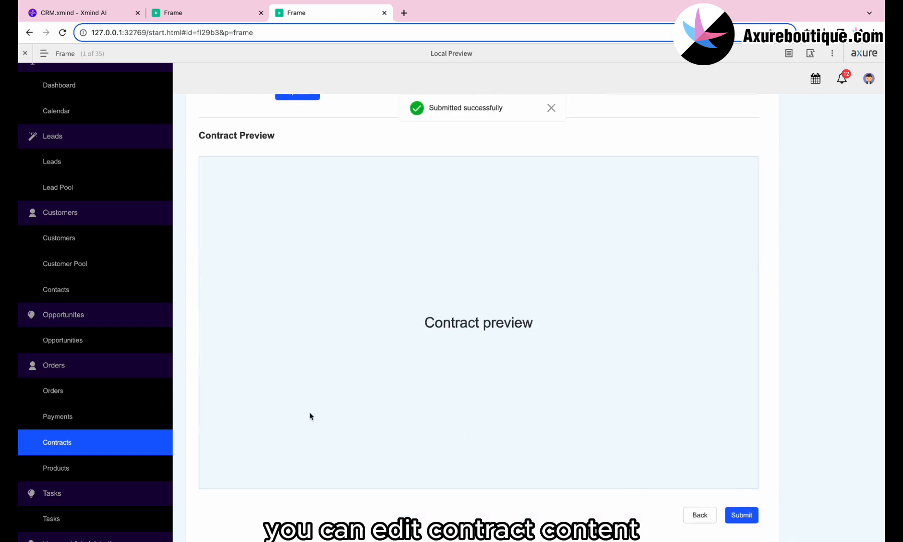
scroll(315, 336, up, 5)
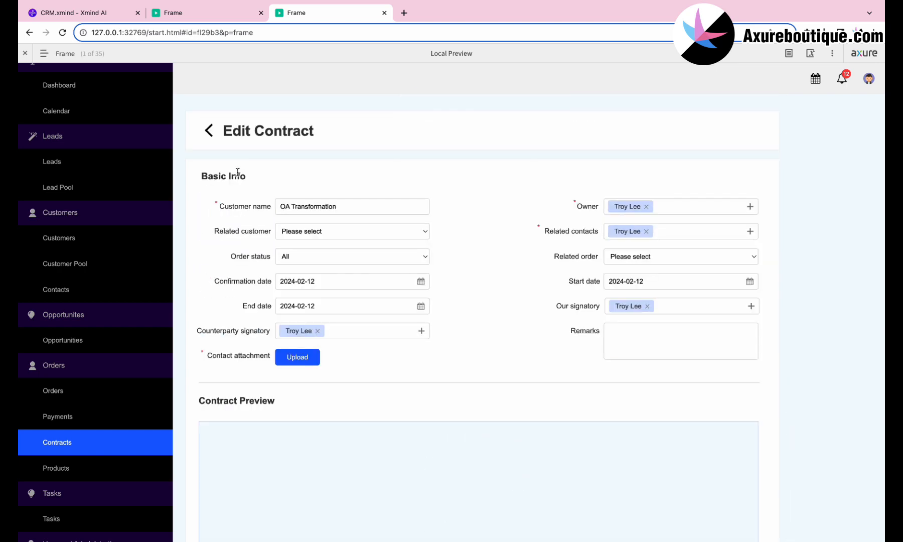
click(210, 131)
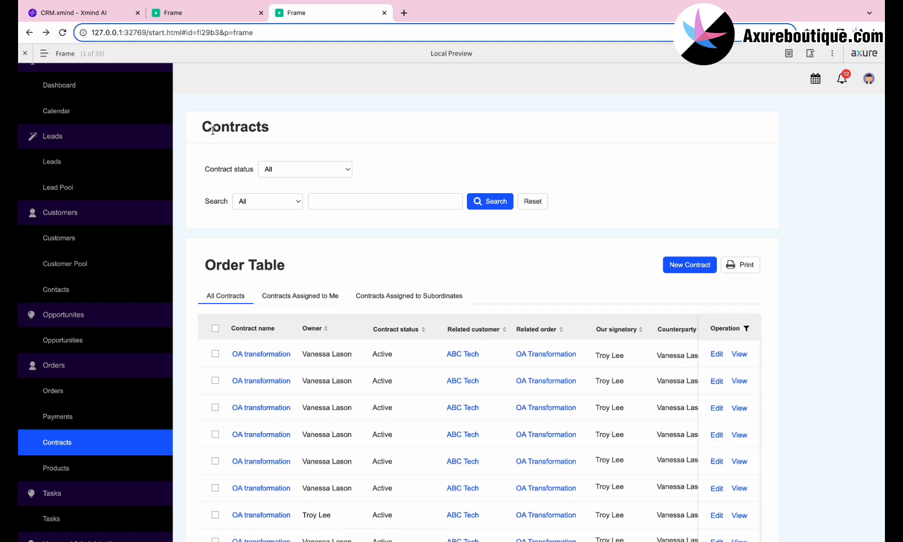
- Open the first contract's details, archive it, try Edit, and return to the list
click(265, 355)
scroll(265, 361, down, 5)
scroll(264, 361, up, 5)
click(719, 150)
click(538, 336)
click(698, 133)
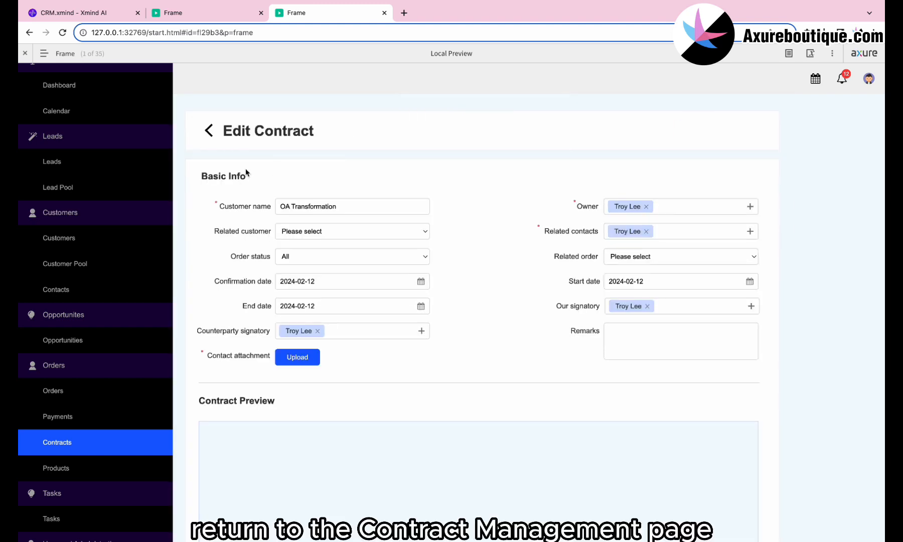
click(210, 137)
click(212, 139)
- Open the first row's Contract Preview pop-up with View and close it with Sure
scroll(264, 417, right, 10)
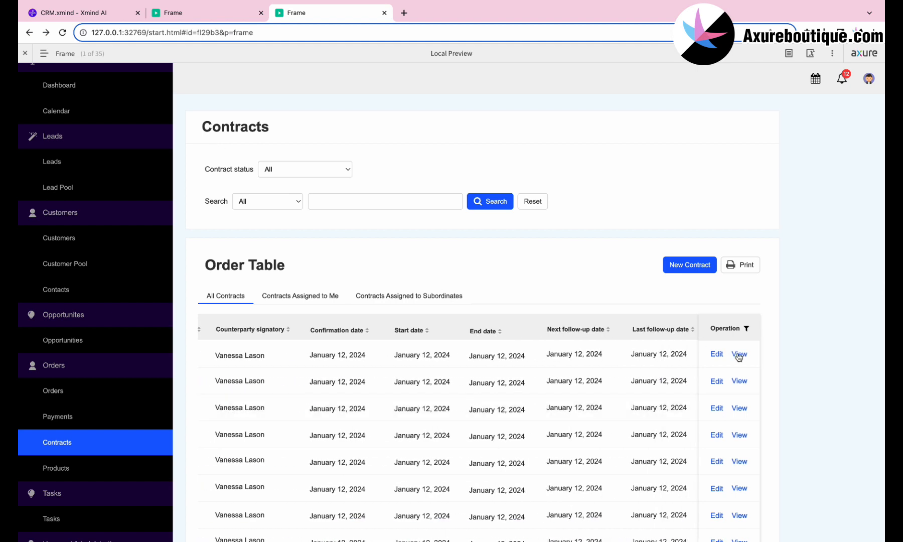
click(739, 355)
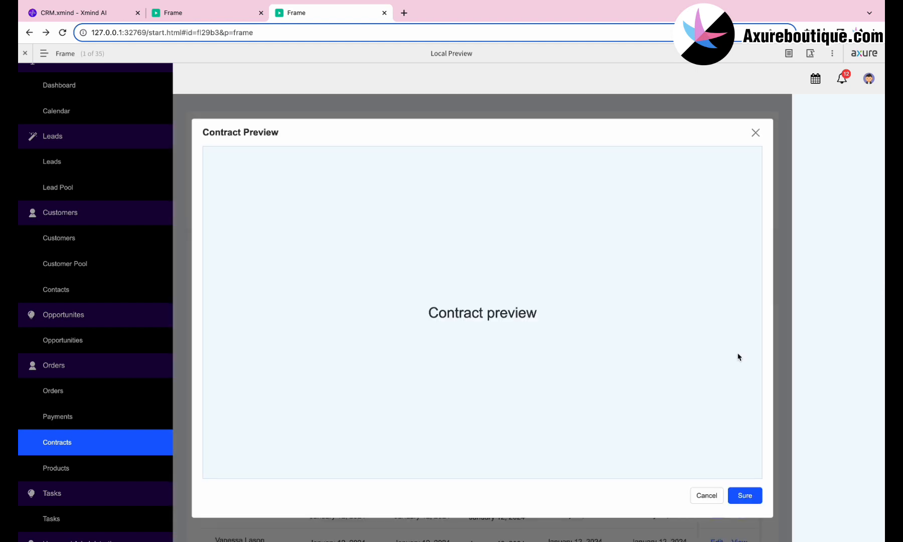
click(746, 496)
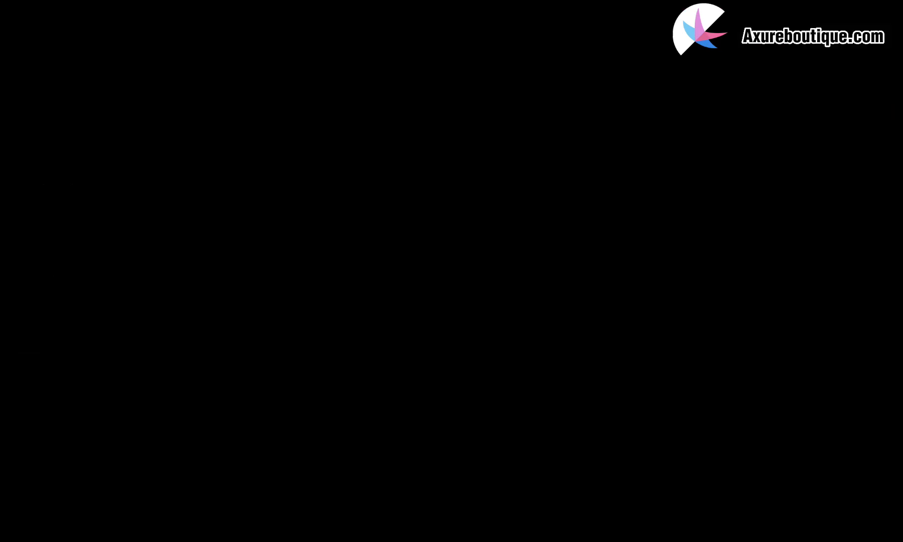